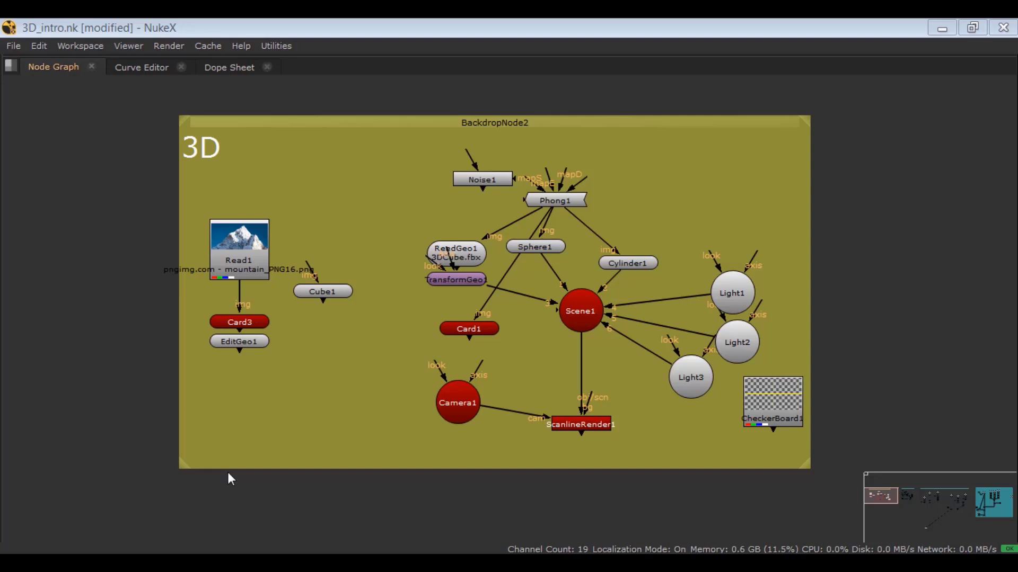
# Add a Sphere geometry node to the node graph.
pyautogui.press('space')
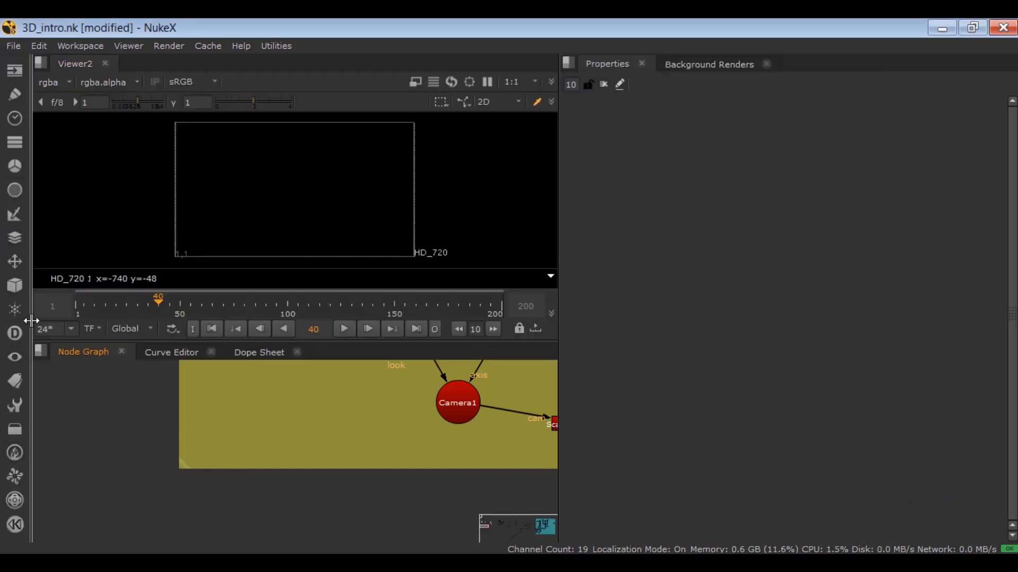
pyautogui.click(15, 285)
pyautogui.moveTo(148, 308)
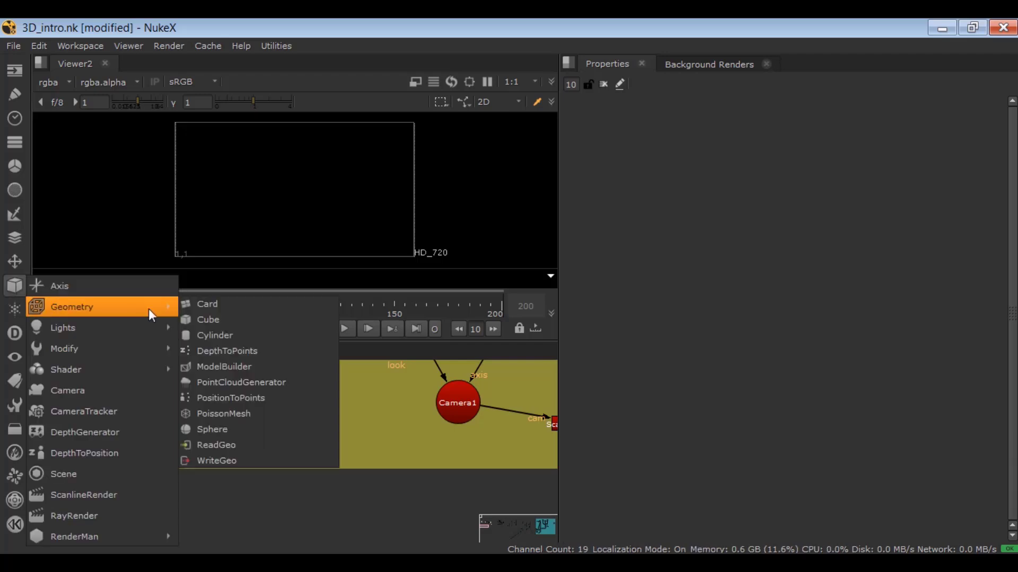
pyautogui.click(211, 431)
pyautogui.moveTo(211, 433); pyautogui.dragTo(365, 466, button='middle')
# Move the new sphere node into the empty area left of the 3D backdrop in the node graph.
pyautogui.press('space')
pyautogui.scroll(-3, 326, 287)
pyautogui.moveTo(294, 191); pyautogui.dragTo(146, 173)
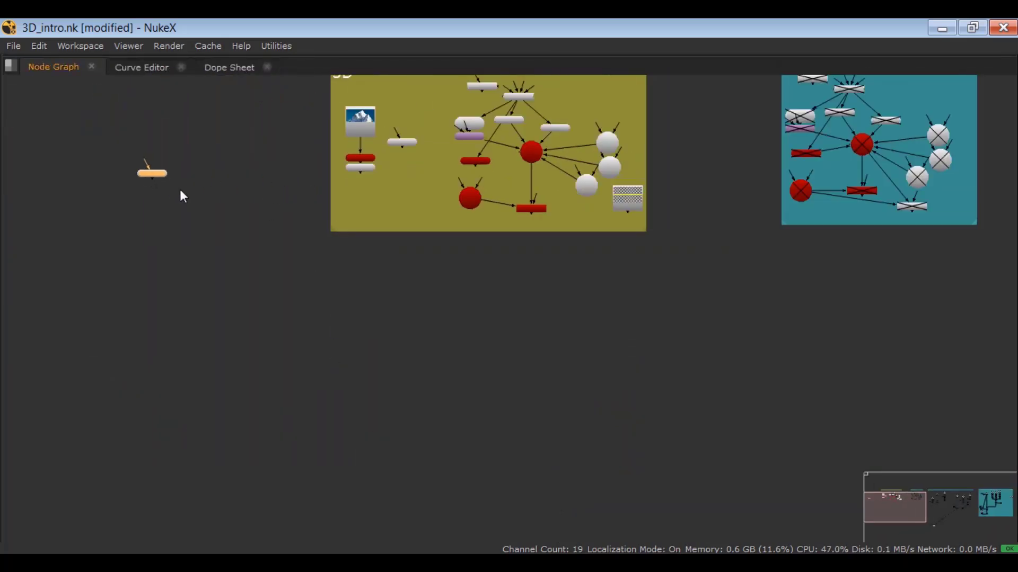
pyautogui.moveTo(186, 194); pyautogui.dragTo(483, 338, button='middle')
pyautogui.scroll(5, 444, 319)
pyautogui.moveTo(444, 319); pyautogui.dragTo(210, 218)
pyautogui.moveTo(273, 221); pyautogui.dragTo(482, 299, button='middle')
pyautogui.moveTo(441, 295); pyautogui.dragTo(364, 272)
pyautogui.scroll(-2, 346, 252)
pyautogui.click(373, 270)
pyautogui.scroll(4, 372, 270)
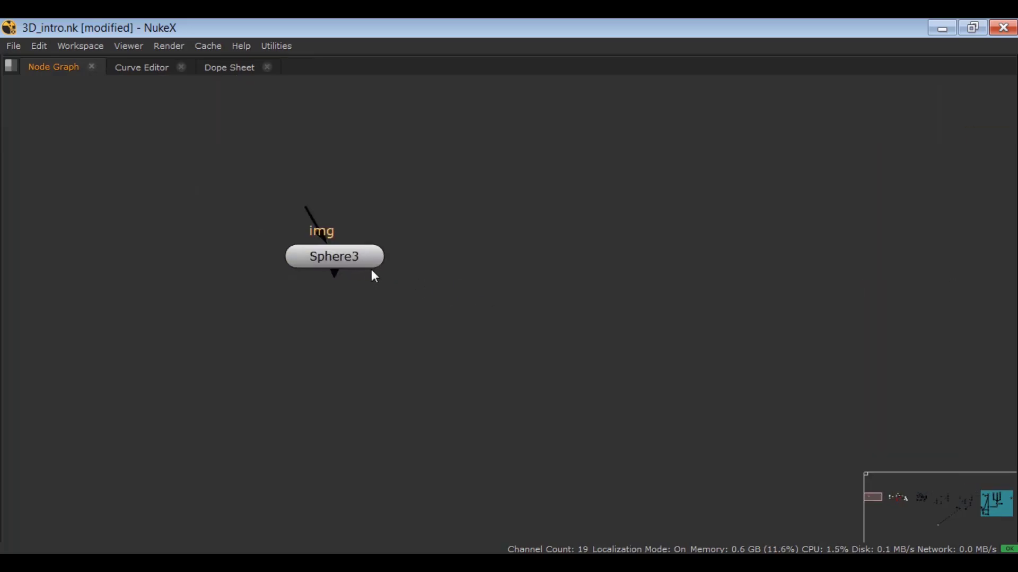
# Add an unconnected Grade node beside the sphere node.
pyautogui.moveTo(442, 170); pyautogui.dragTo(255, 318)
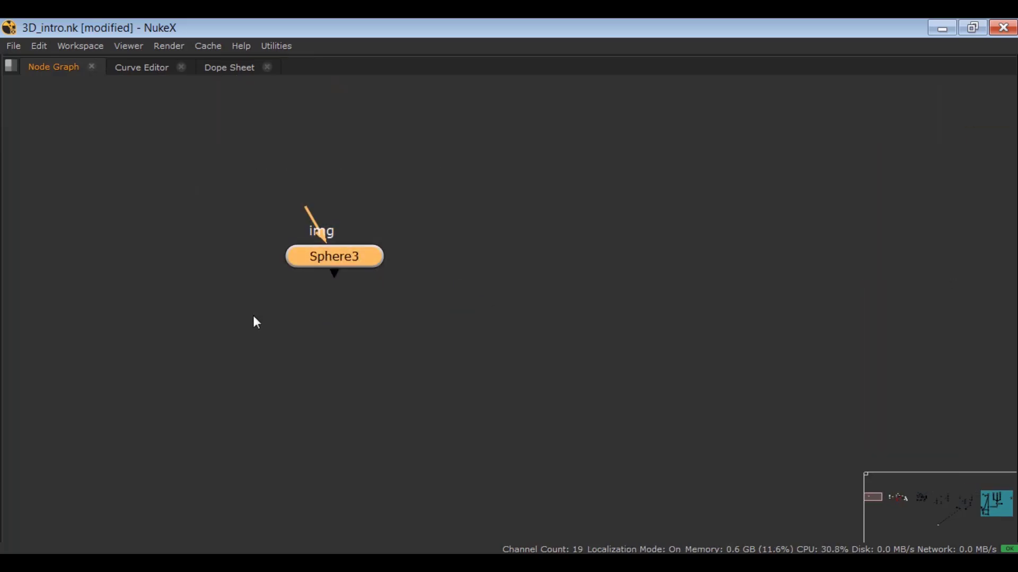
pyautogui.press('g')
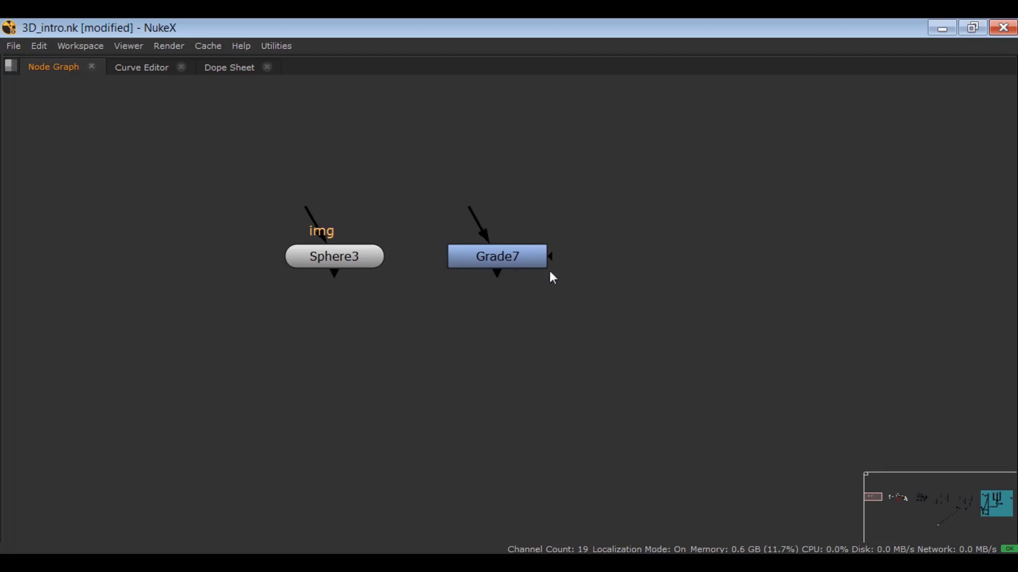
# Bring the distant viewer node over to the new sphere node and connect it to display the sphere in the 3D viewer.
pyautogui.scroll(-9, 562, 396)
pyautogui.moveTo(562, 396); pyautogui.dragTo(508, 360, button='middle')
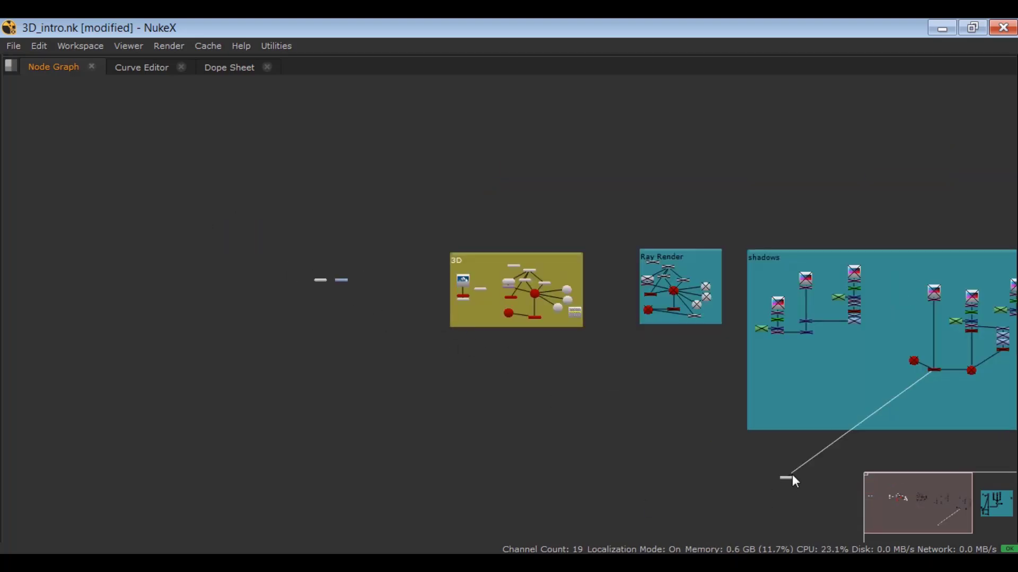
pyautogui.moveTo(792, 475); pyautogui.dragTo(270, 207)
pyautogui.scroll(6, 343, 321)
pyautogui.press('space')
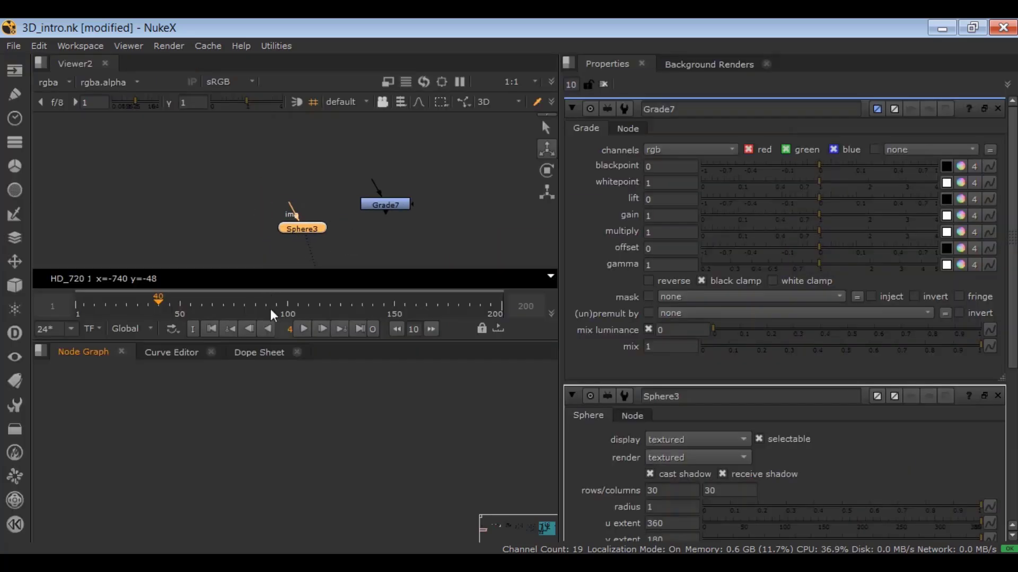
pyautogui.scroll(-1, 371, 202)
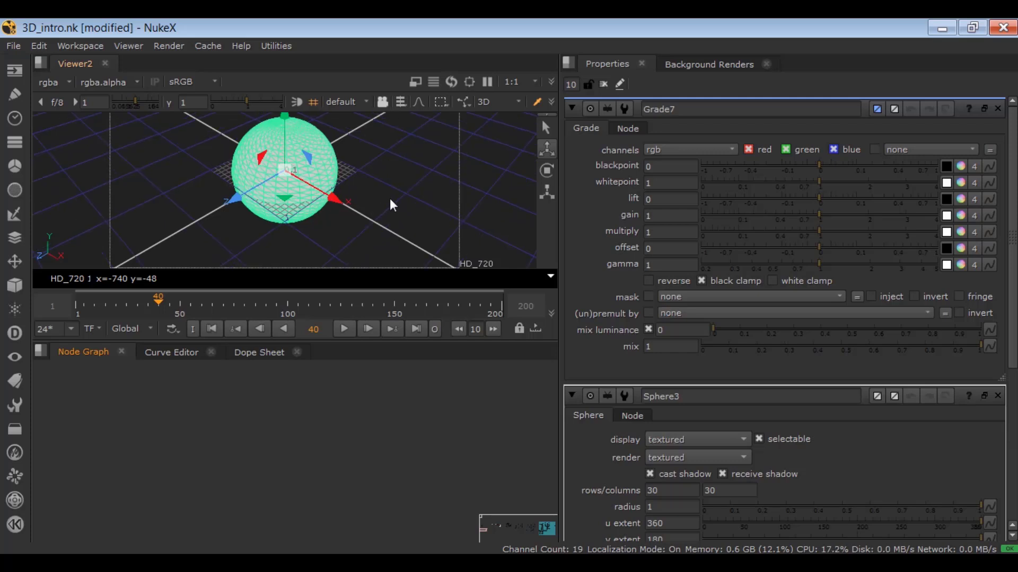
pyautogui.moveTo(390, 198); pyautogui.dragTo(408, 217, button='middle')
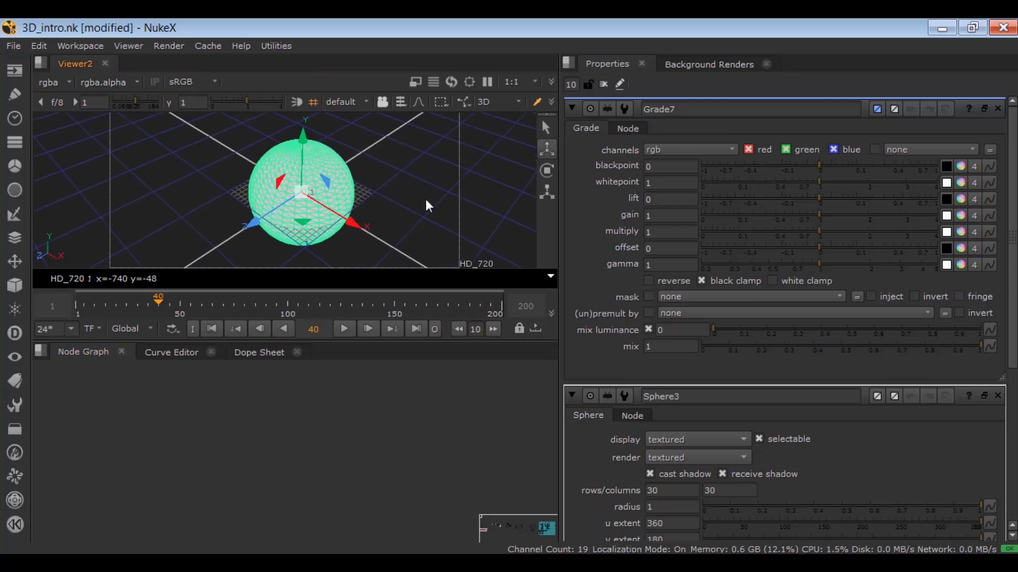
# Switch the viewer to 2D and back to 3D, and examine the deselected sphere.
pyautogui.click(486, 100)
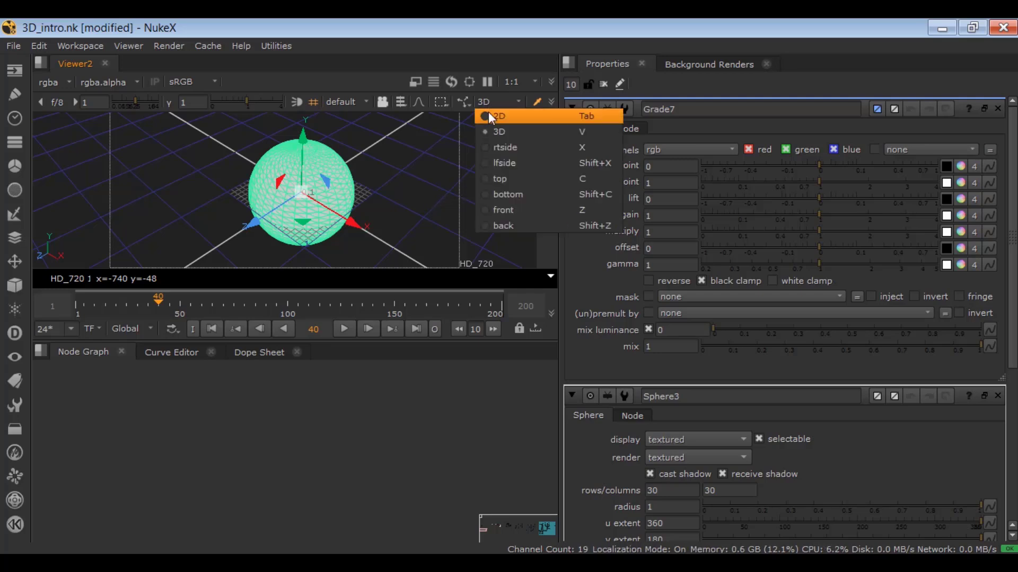
pyautogui.click(488, 116)
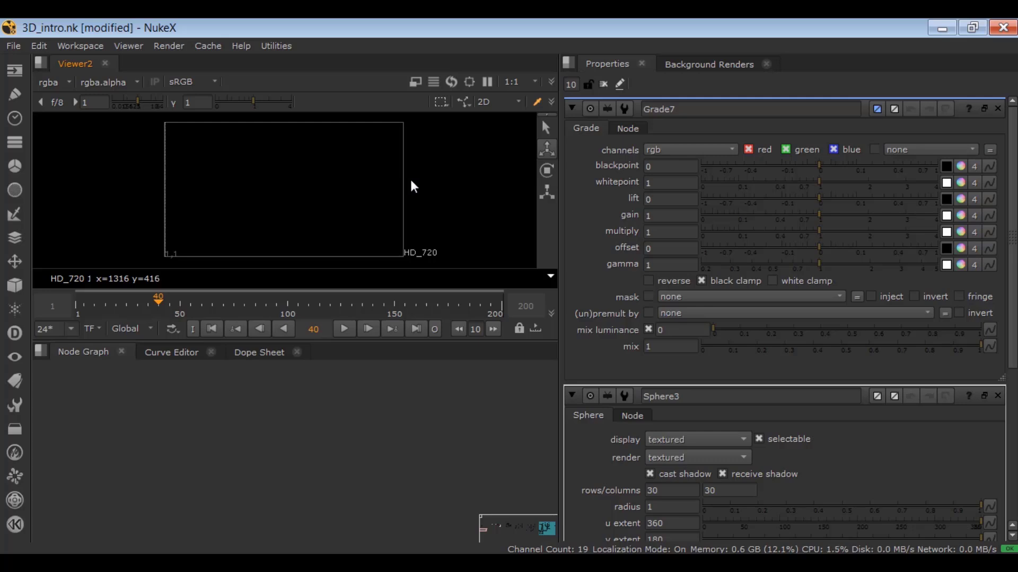
pyautogui.click(483, 102)
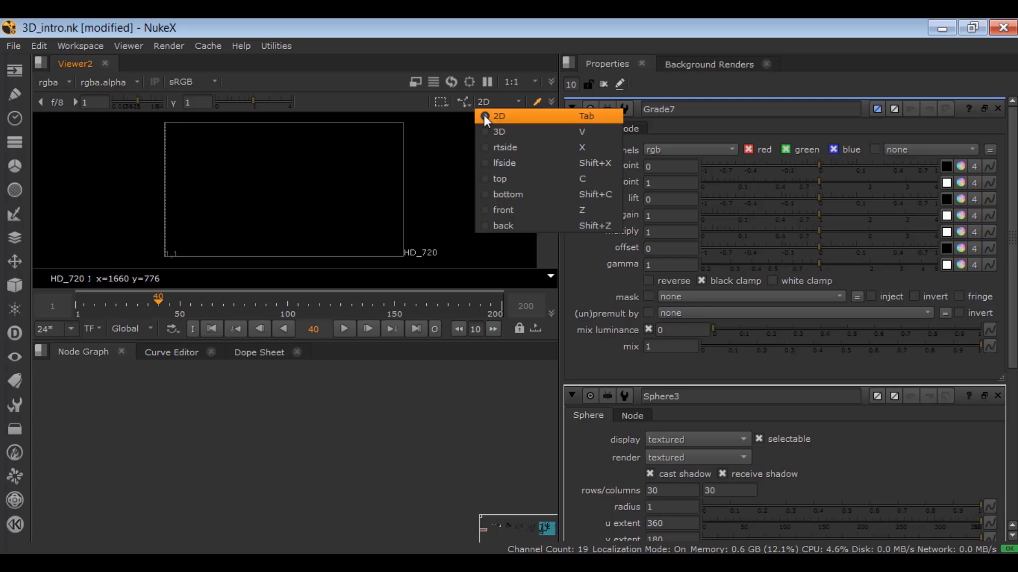
pyautogui.click(484, 129)
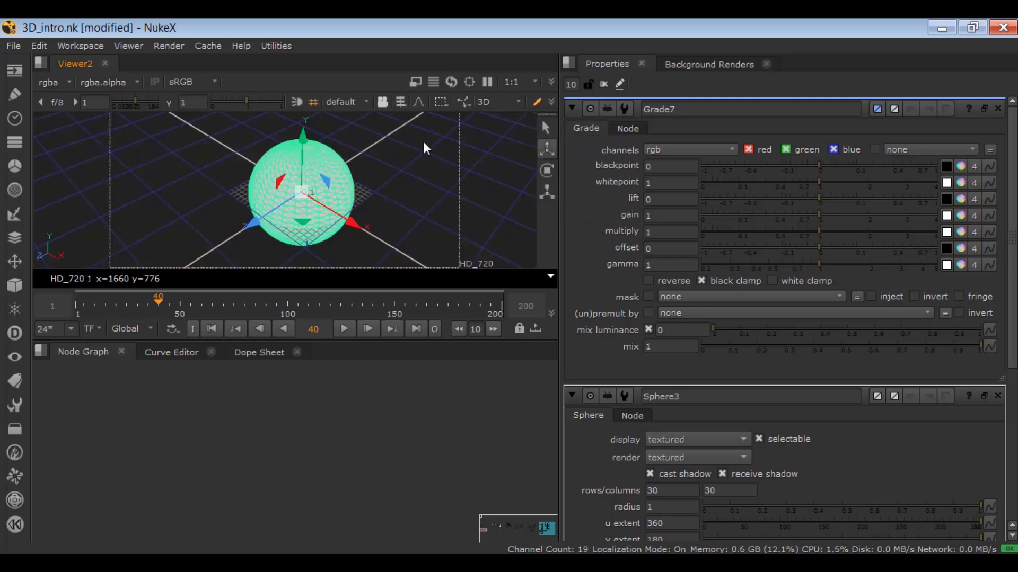
pyautogui.click(485, 101)
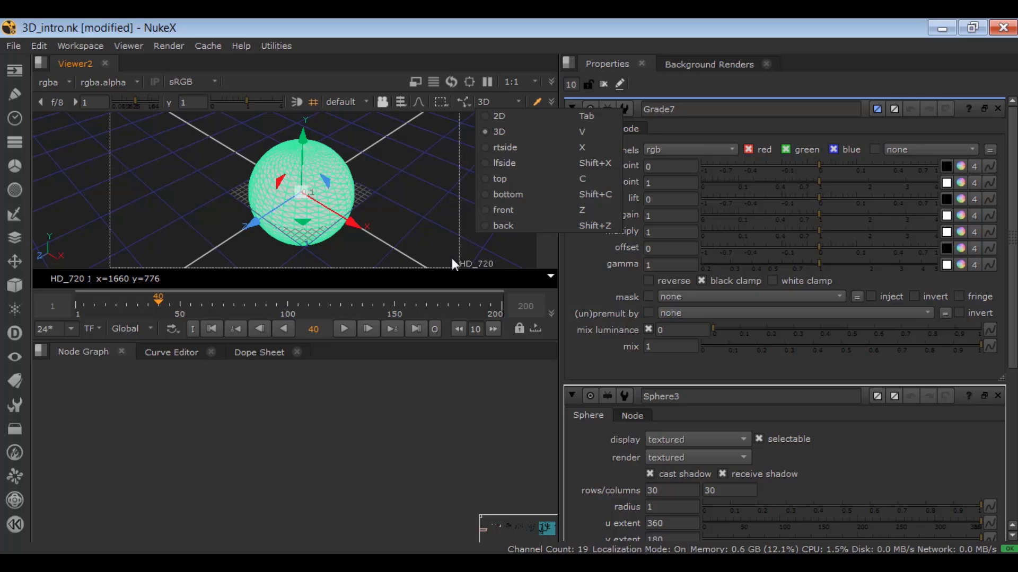
pyautogui.click(406, 193)
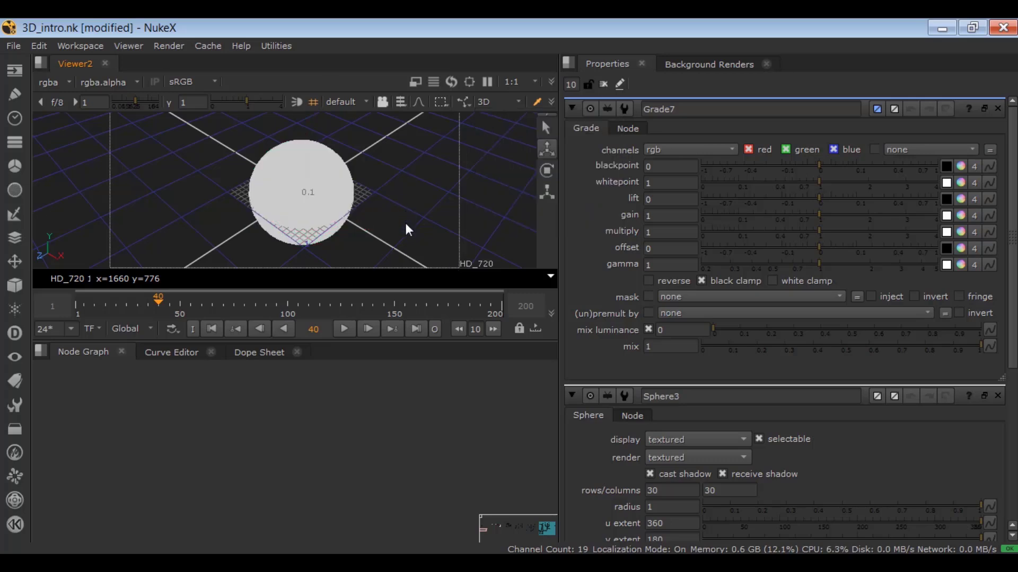
pyautogui.keyDown('ctrl'); pyautogui.moveTo(401, 215); pyautogui.dragTo(329, 177); pyautogui.keyUp('ctrl')
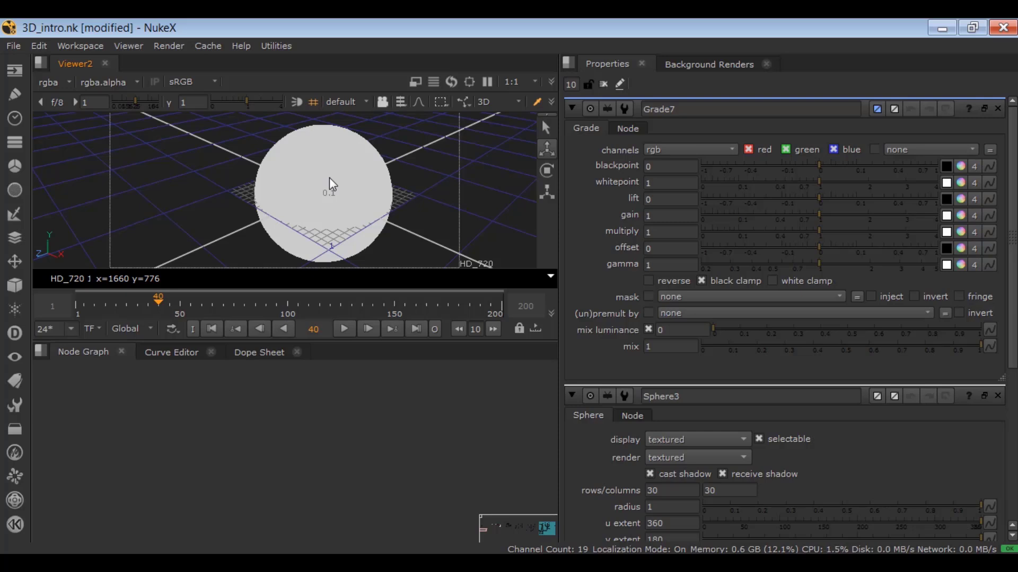
# Examine the 3D navigation choices in the Viewer Handles preferences and close the preferences without changing anything.
pyautogui.click(15, 46)
pyautogui.moveTo(40, 46)
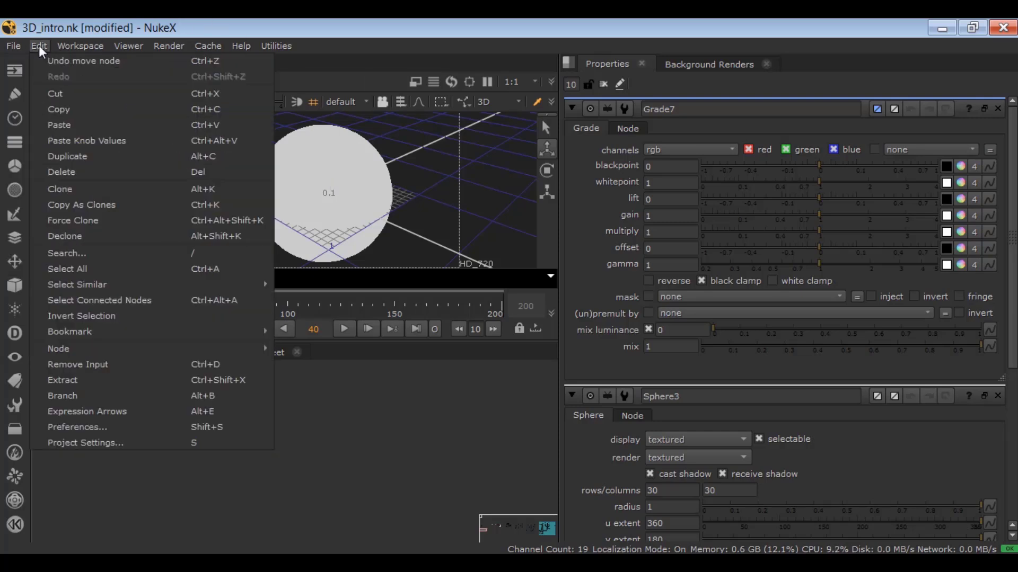
pyautogui.click(72, 428)
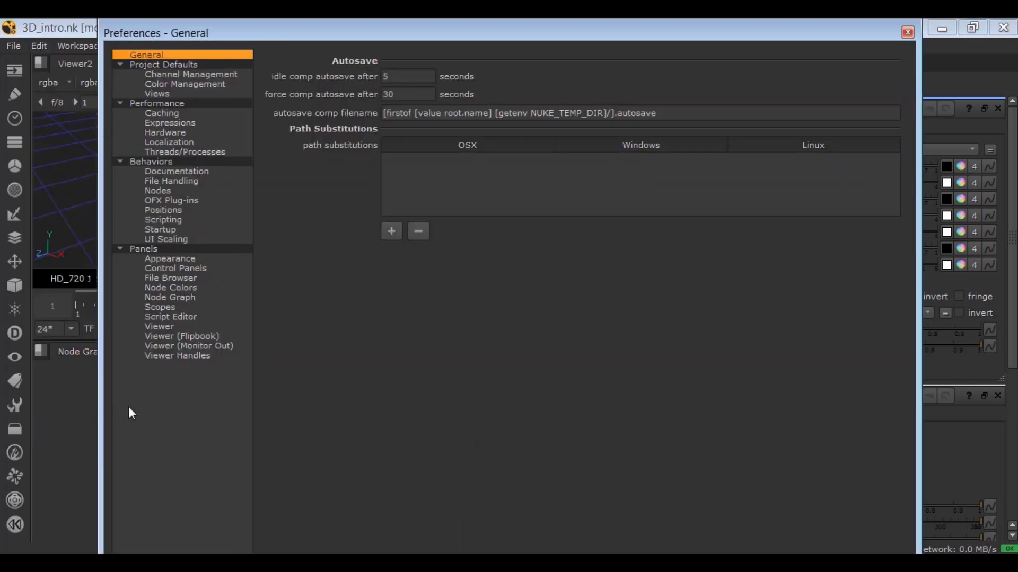
pyautogui.click(164, 355)
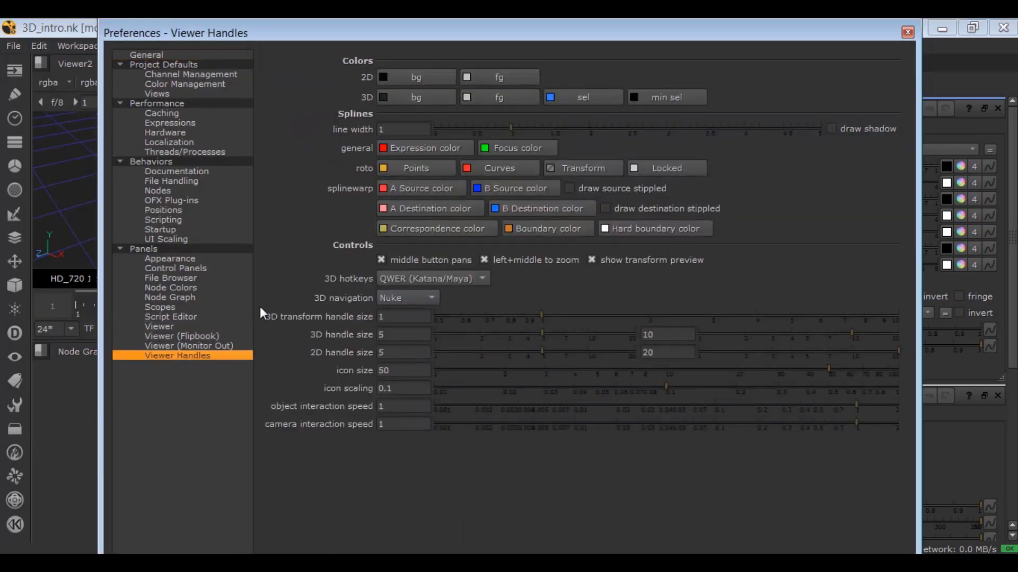
pyautogui.click(386, 295)
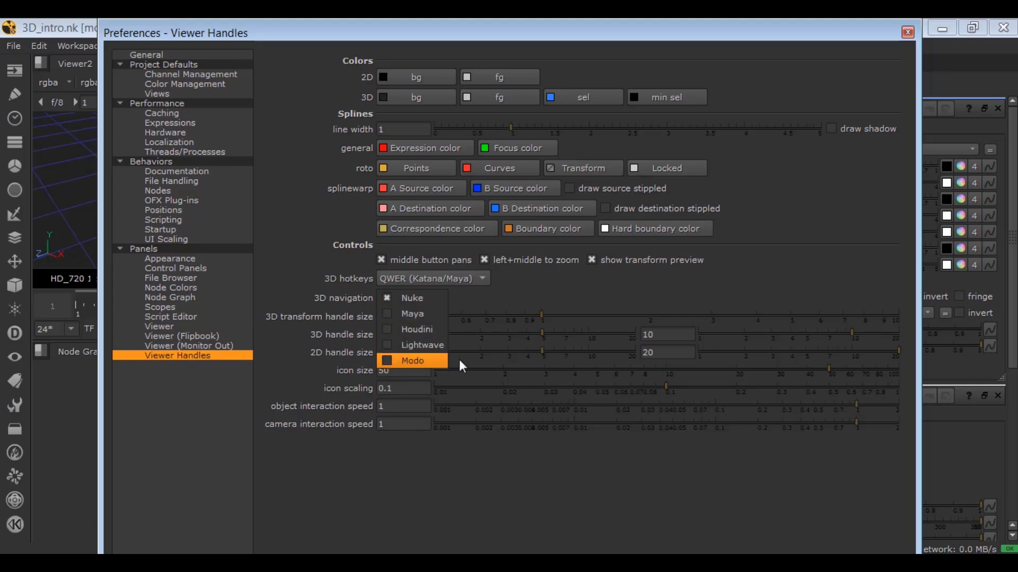
pyautogui.click(906, 32)
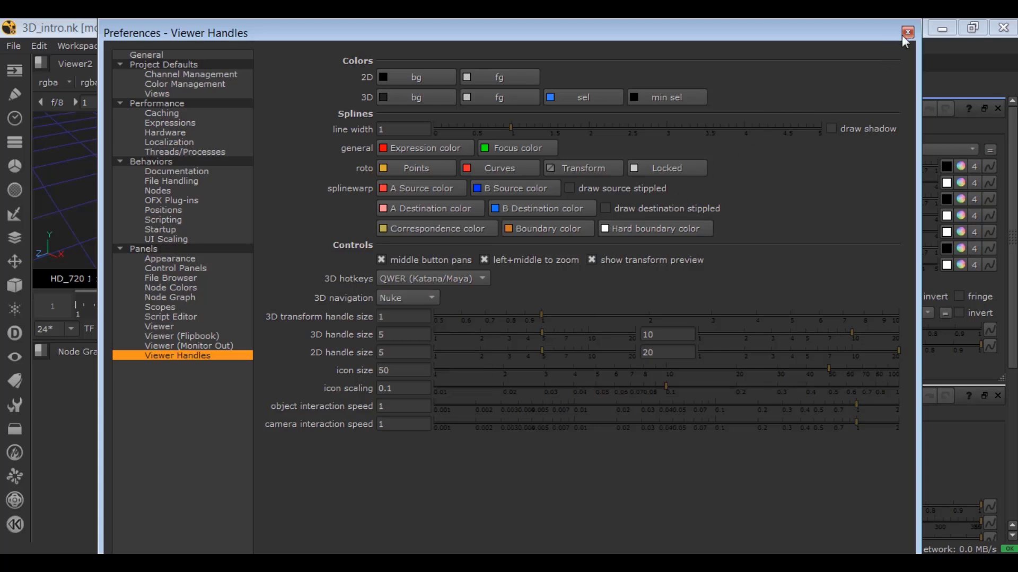
pyautogui.click(905, 33)
# Disconnect the viewer node from the sphere node and close the sphere's properties.
pyautogui.moveTo(322, 409); pyautogui.dragTo(332, 472, button='middle')
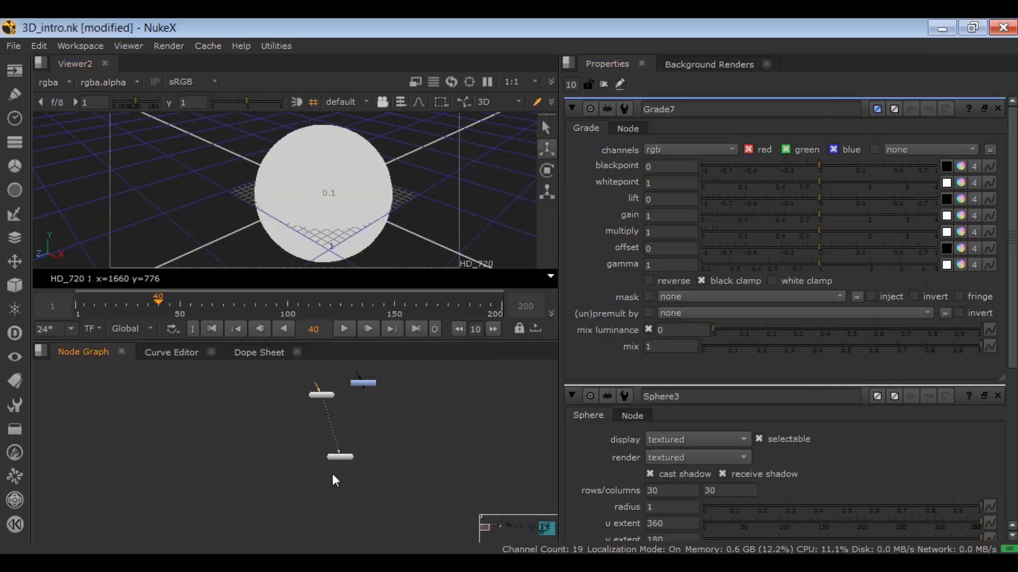
pyautogui.scroll(4, 327, 407)
pyautogui.moveTo(315, 393); pyautogui.dragTo(366, 389)
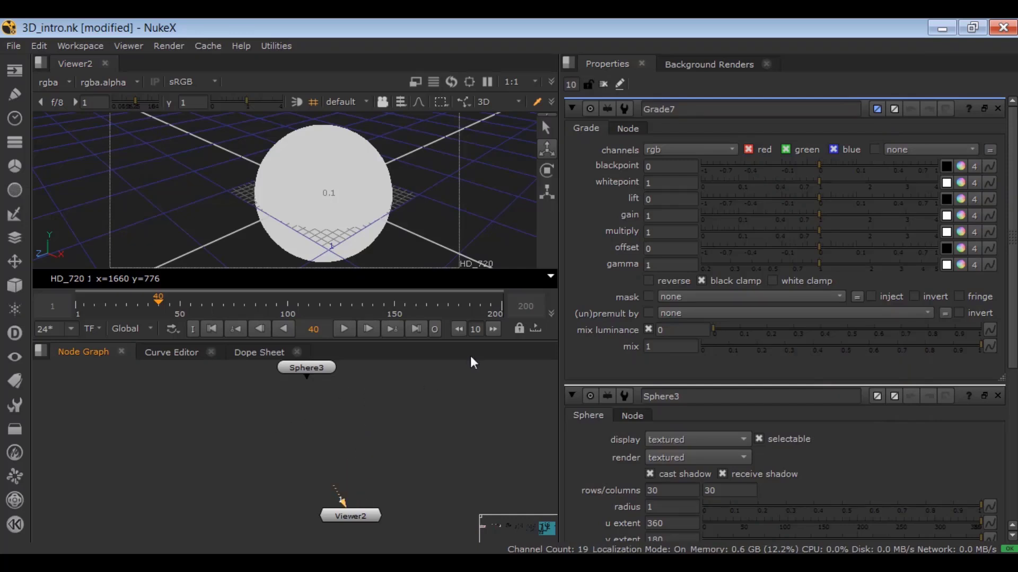
pyautogui.scroll(-3, 604, 370)
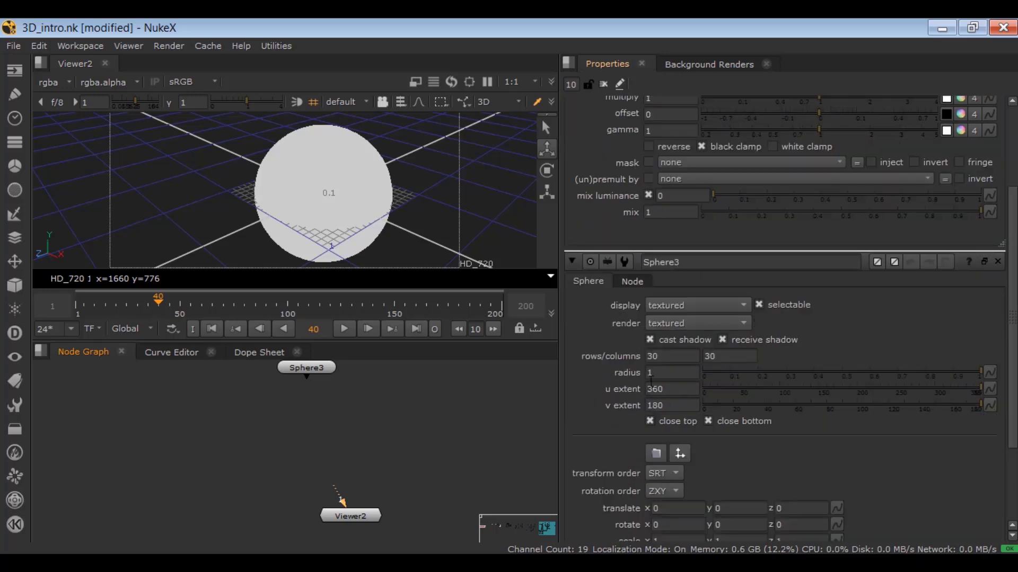
pyautogui.click(998, 261)
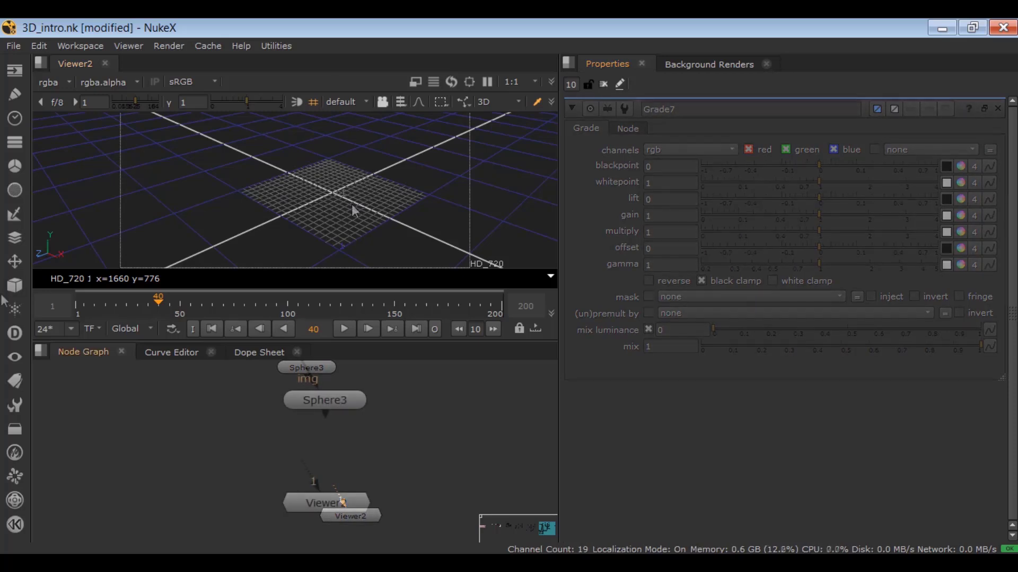
# Add a Cylinder geometry node and place it to the right of the sphere node.
pyautogui.click(15, 285)
pyautogui.moveTo(35, 312)
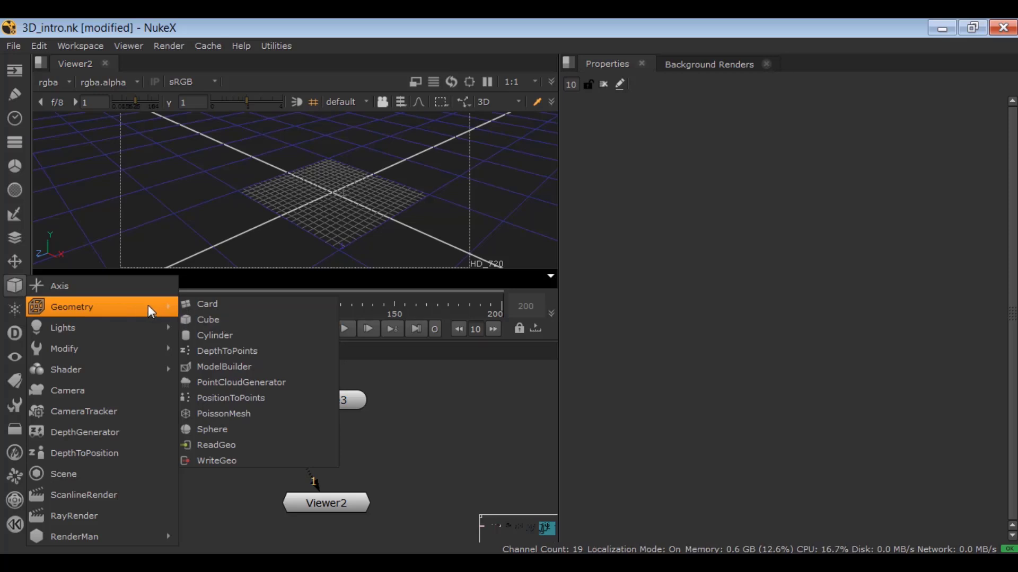
pyautogui.click(228, 335)
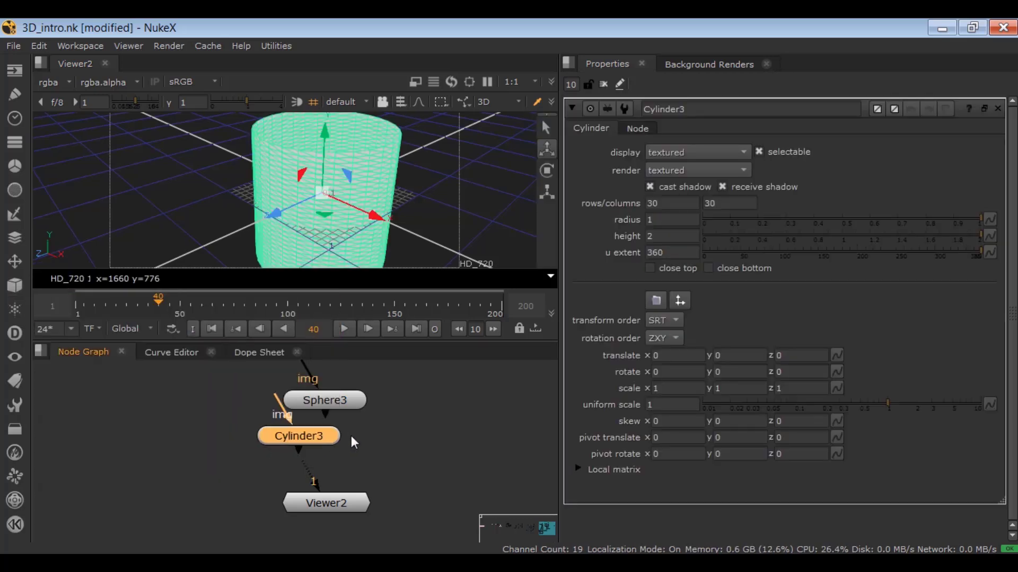
pyautogui.moveTo(331, 436); pyautogui.dragTo(463, 403)
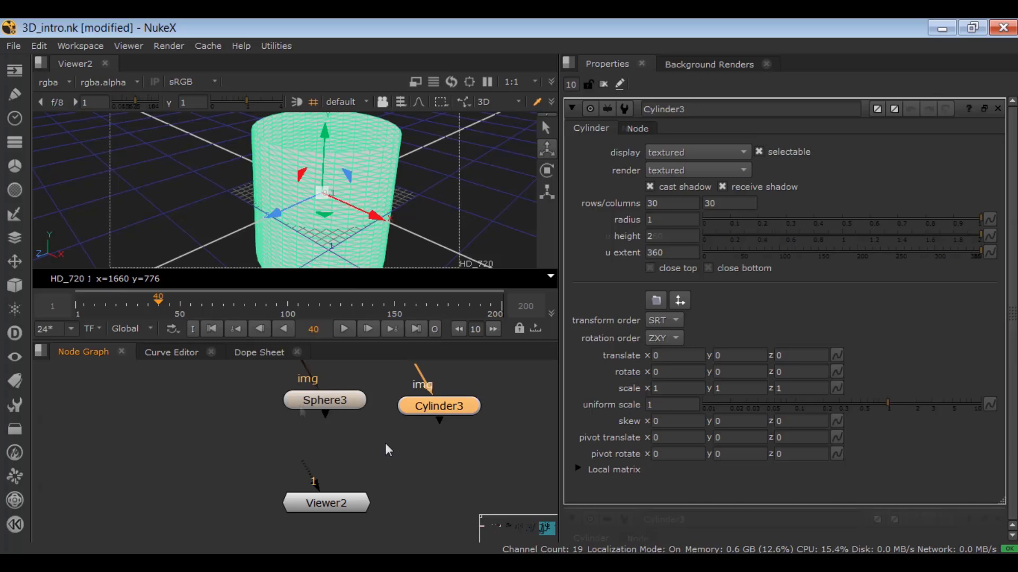
# Reopen the sphere's properties and switch the viewer to 2D.
pyautogui.doubleClick(318, 400)
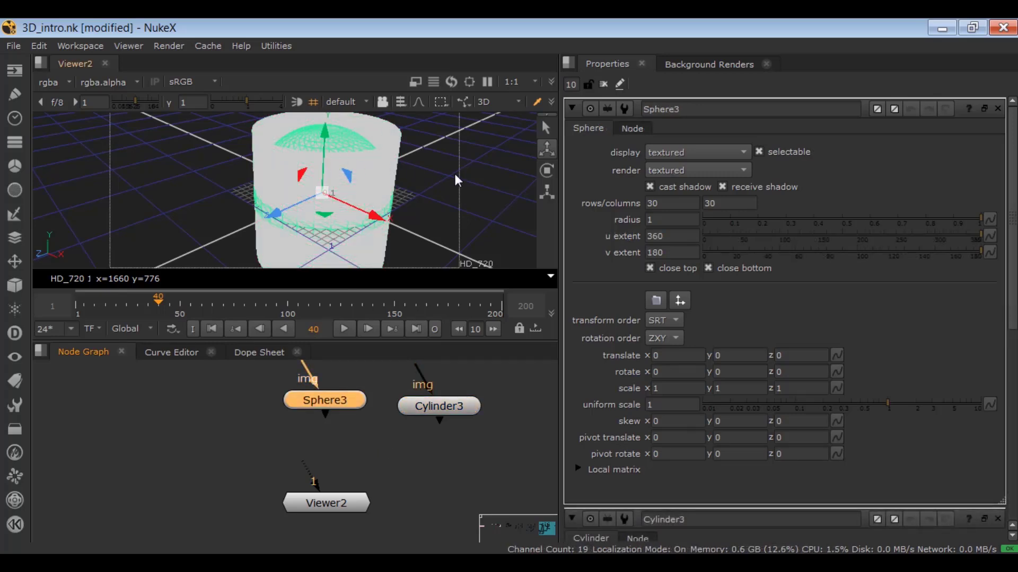
pyautogui.click(494, 105)
pyautogui.click(492, 116)
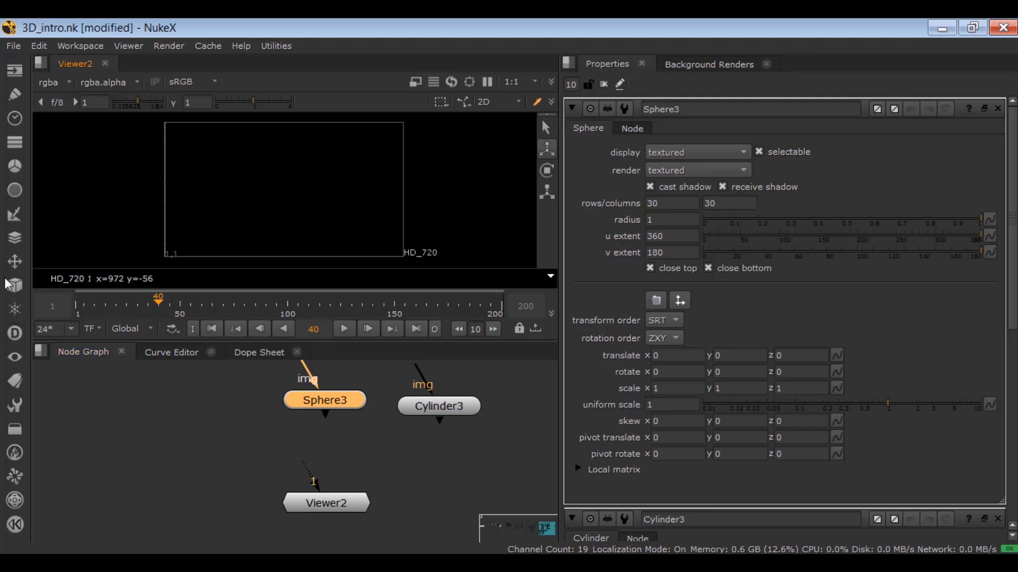
# Add a ScanlineRender node to the empty area of the node graph below the geometry nodes.
pyautogui.click(15, 286)
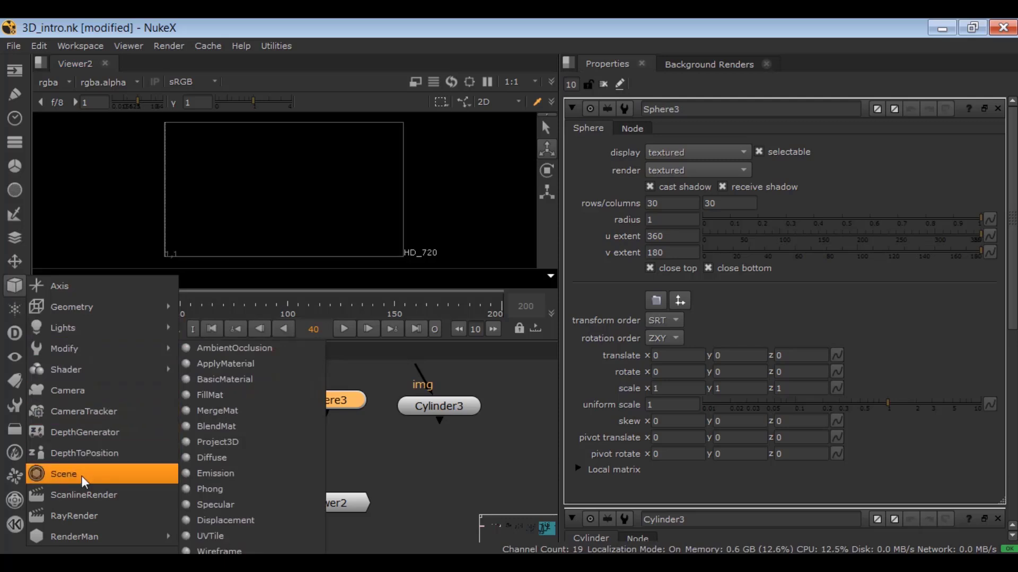
pyautogui.click(257, 450)
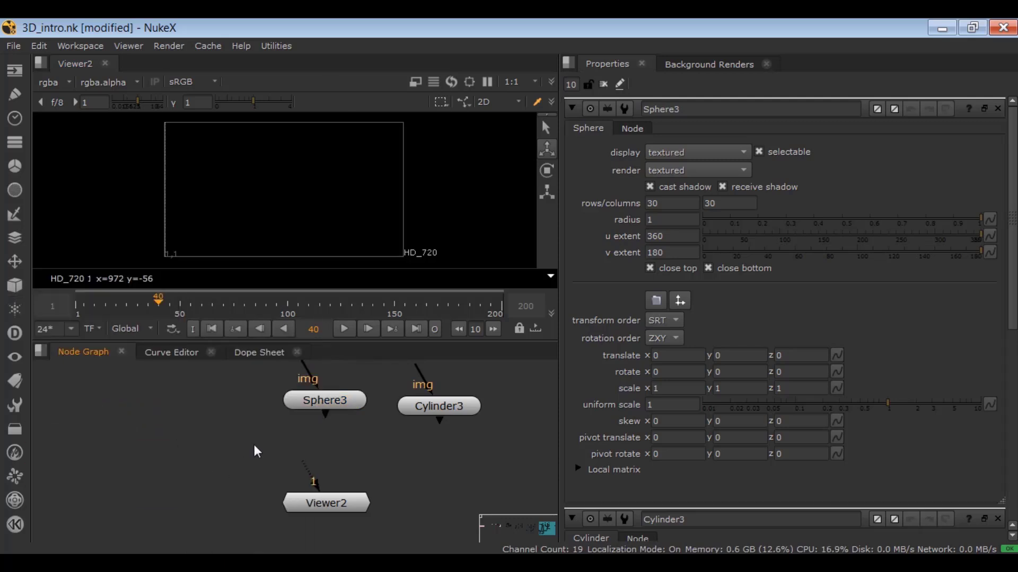
pyautogui.press('Tab')
pyautogui.write('scanl')
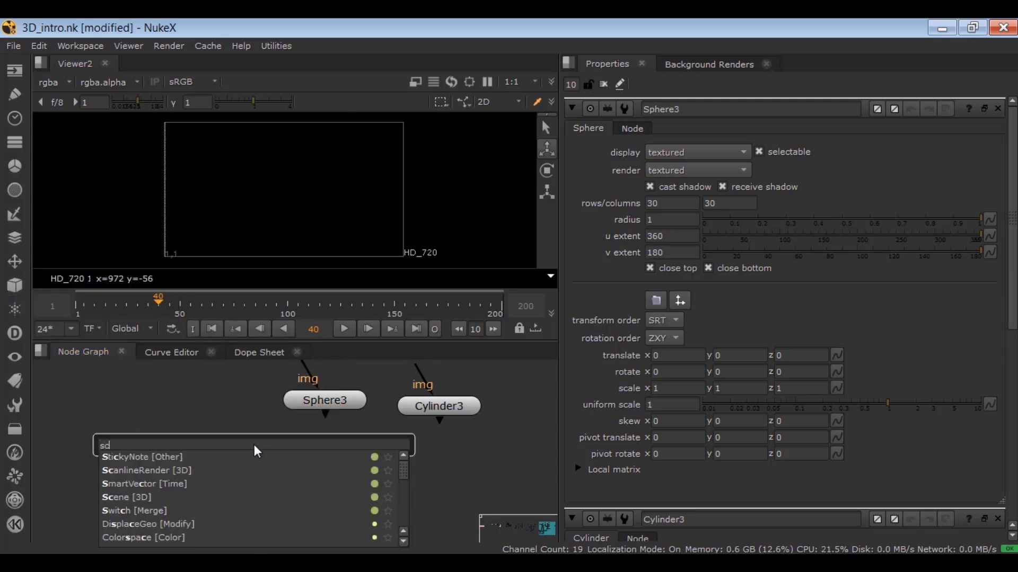
pyautogui.write('ineRender [3D')
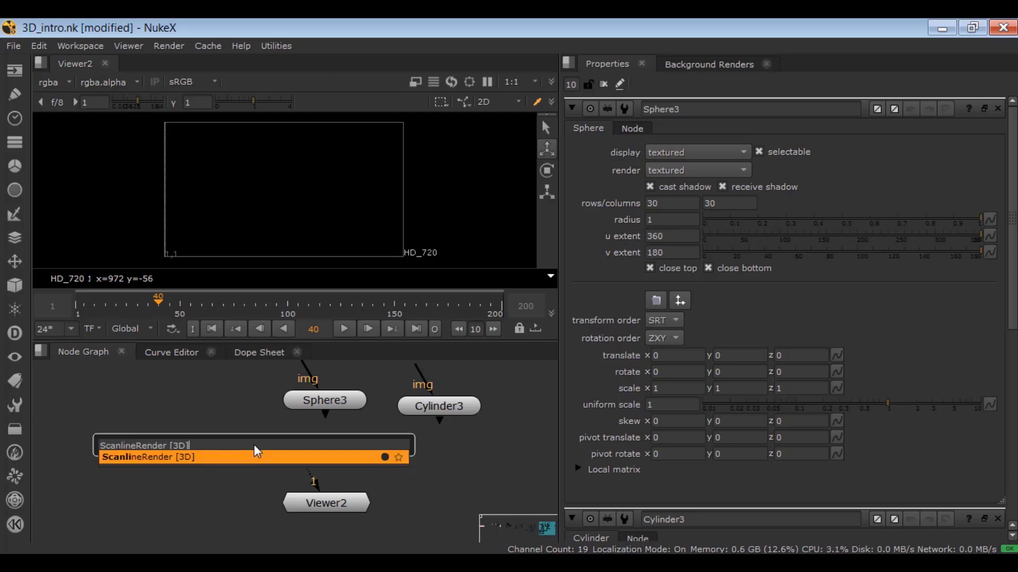
pyautogui.press('Return')
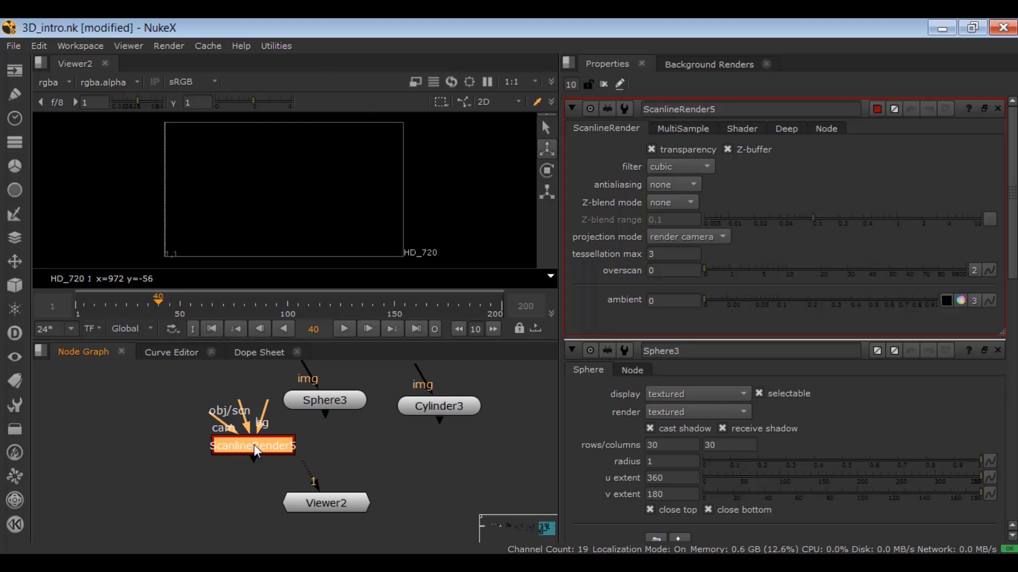
# Connect the ScanlineRender's obj/scn input to the sphere node and feed the render into viewer input 3.
pyautogui.moveTo(314, 499); pyautogui.dragTo(156, 507)
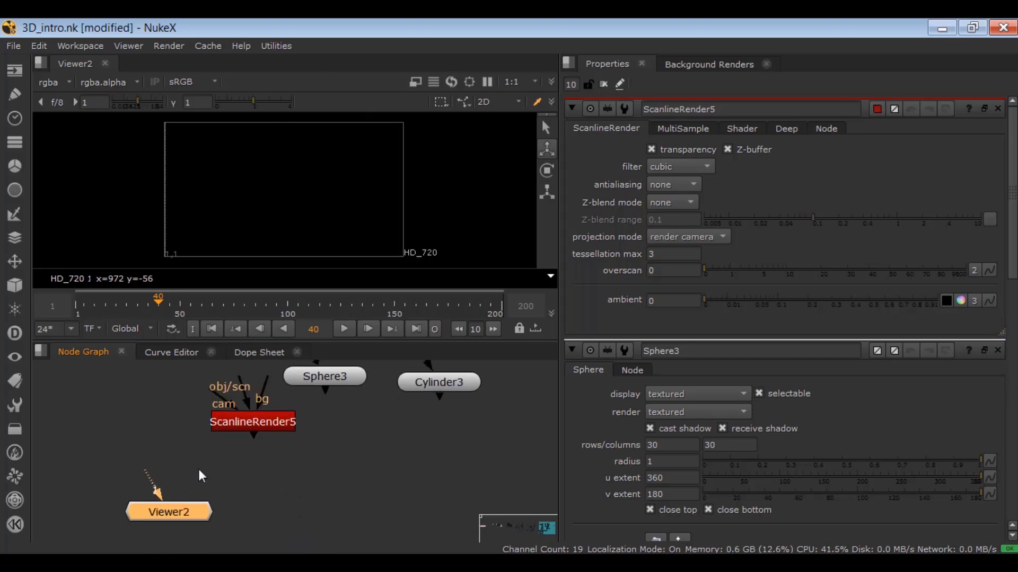
pyautogui.moveTo(253, 426); pyautogui.dragTo(311, 490)
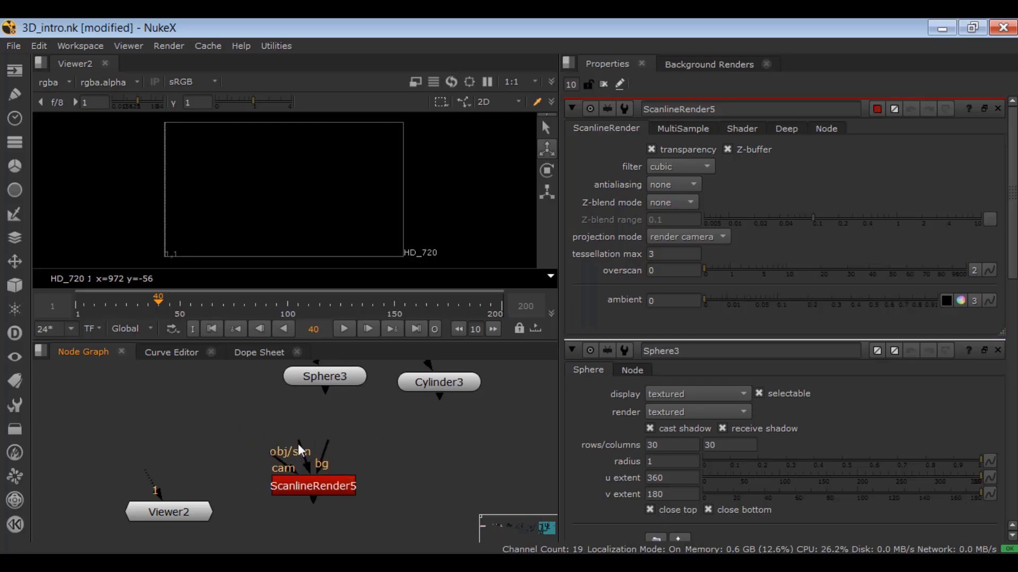
pyautogui.moveTo(299, 446); pyautogui.dragTo(320, 379)
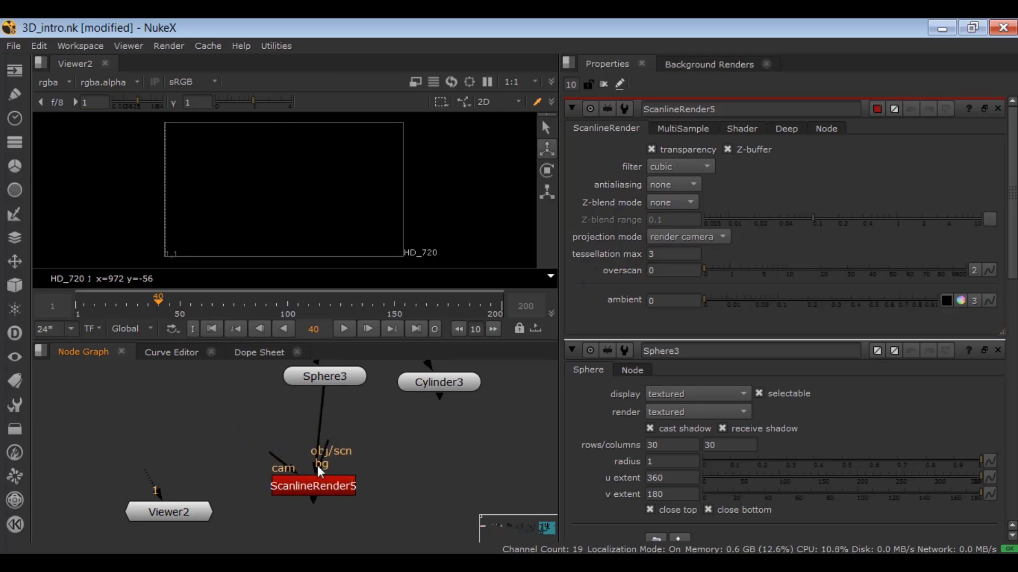
pyautogui.moveTo(280, 486); pyautogui.dragTo(291, 483)
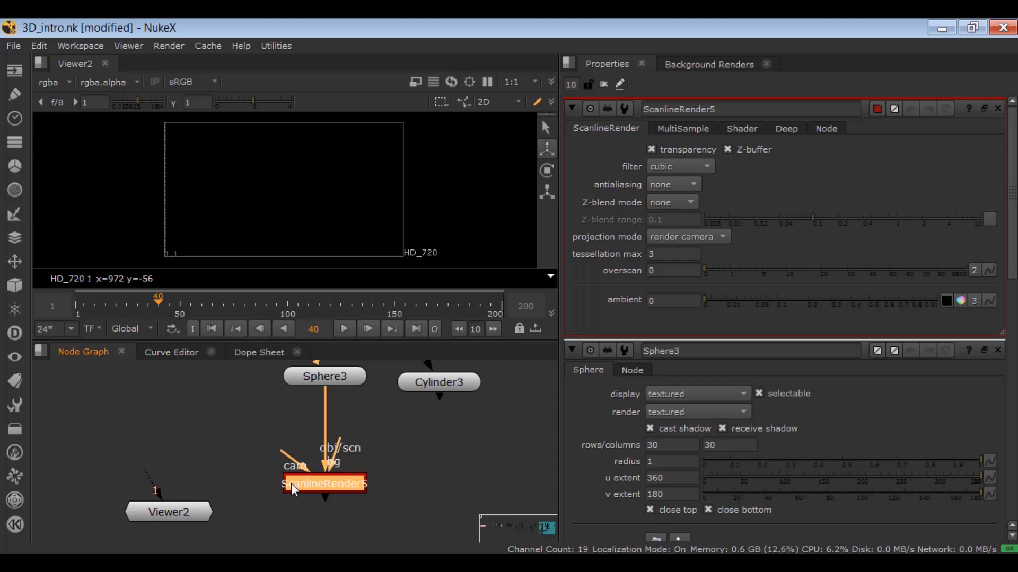
pyautogui.press('3')
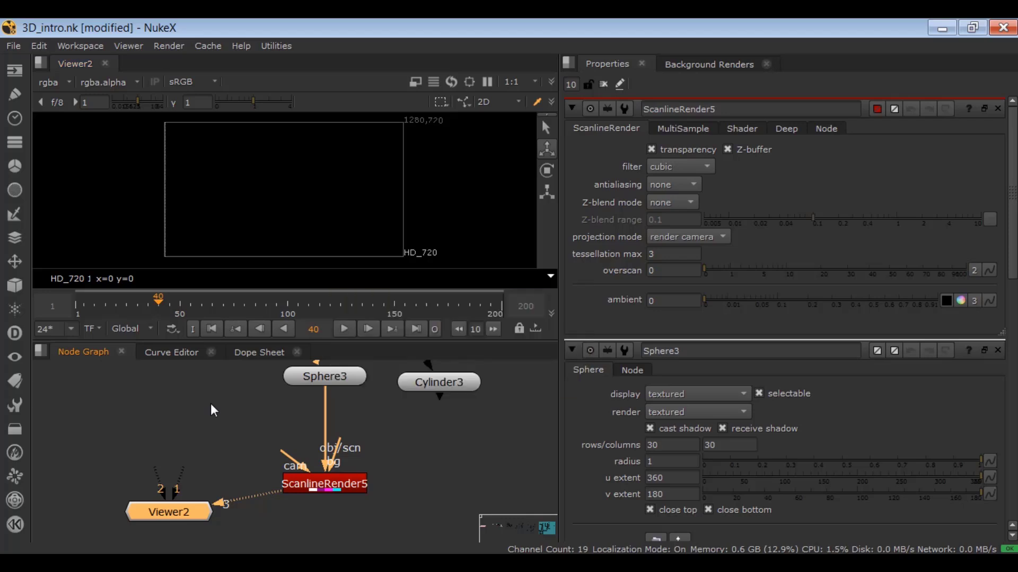
# Add a Camera node, place it to the left of the sphere, and connect it to the ScanlineRender's cam input.
pyautogui.click(10, 288)
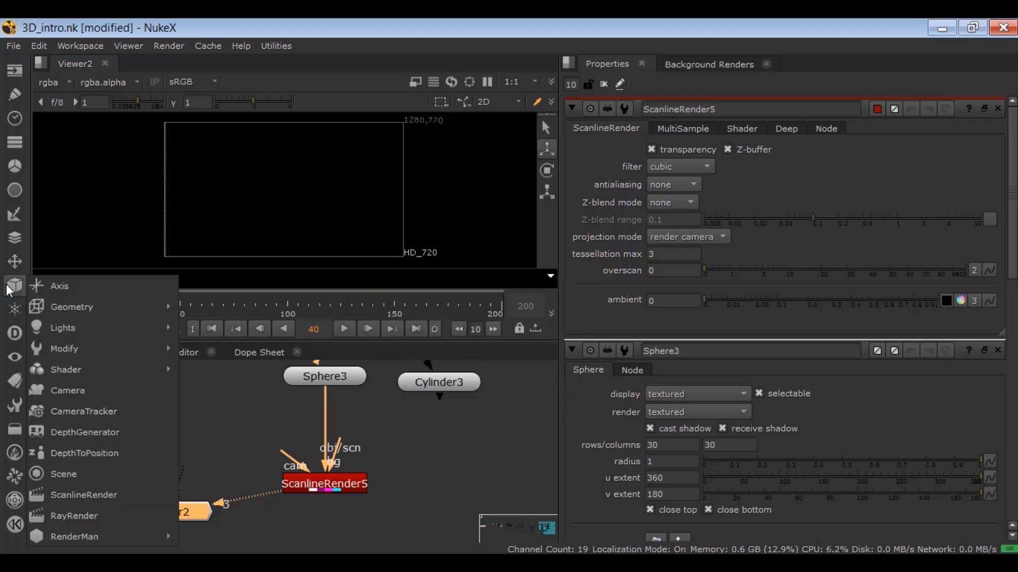
pyautogui.click(66, 392)
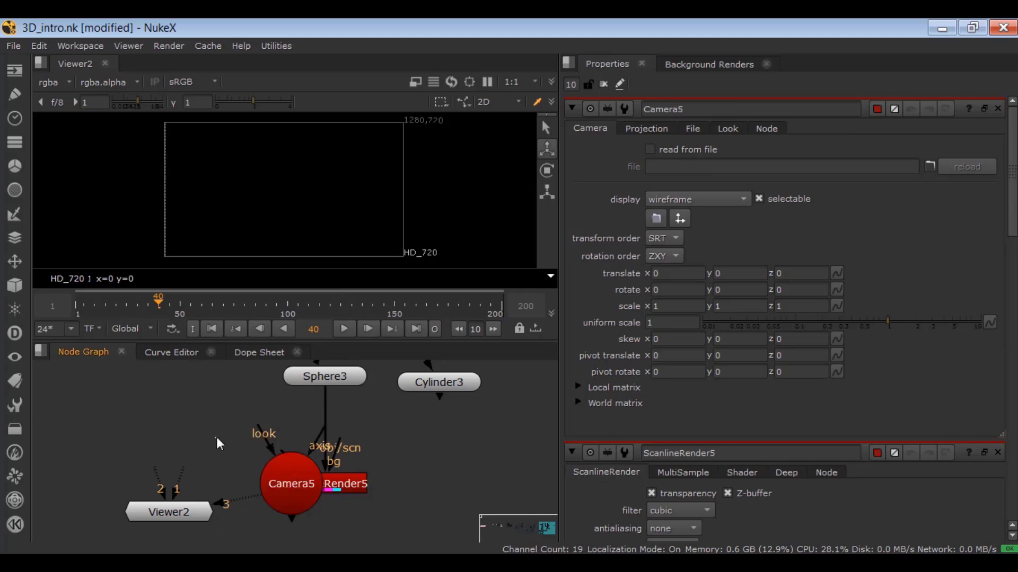
pyautogui.moveTo(277, 471); pyautogui.dragTo(192, 398)
pyautogui.click(273, 425)
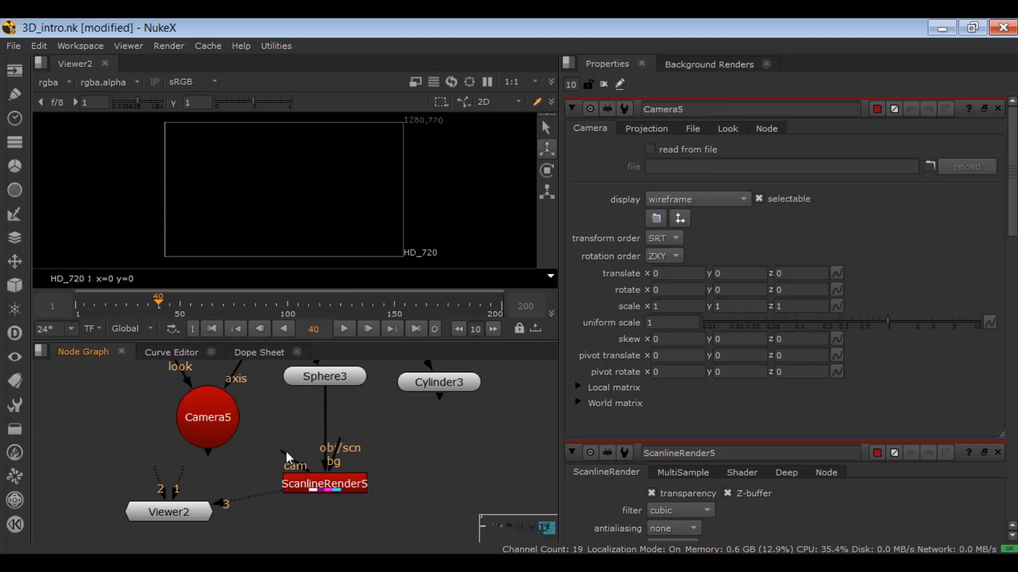
pyautogui.moveTo(285, 452); pyautogui.dragTo(213, 423)
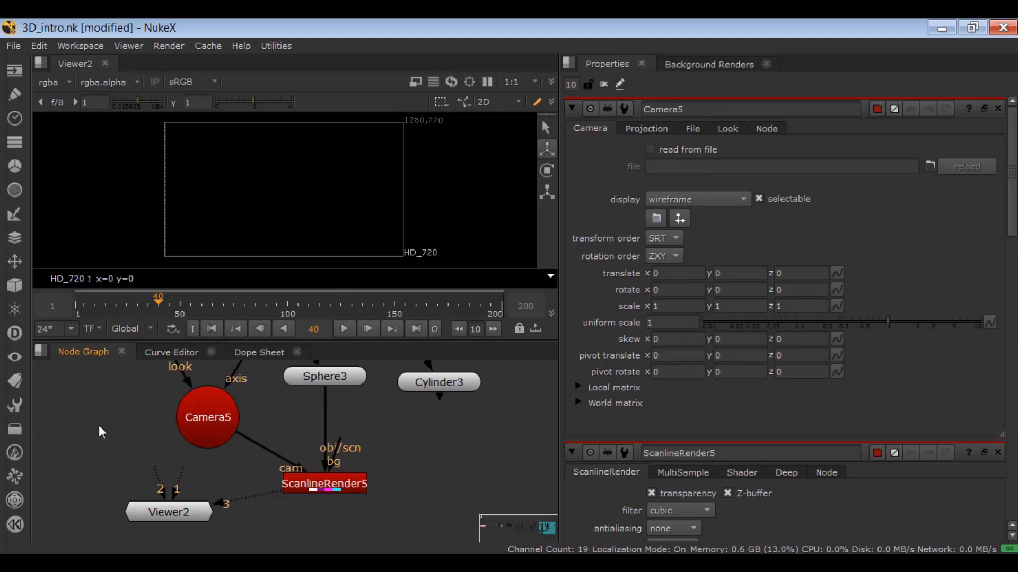
# Switch the viewer to 3D and move the camera back from the geometry along Z to about 4.65.
pyautogui.click(493, 102)
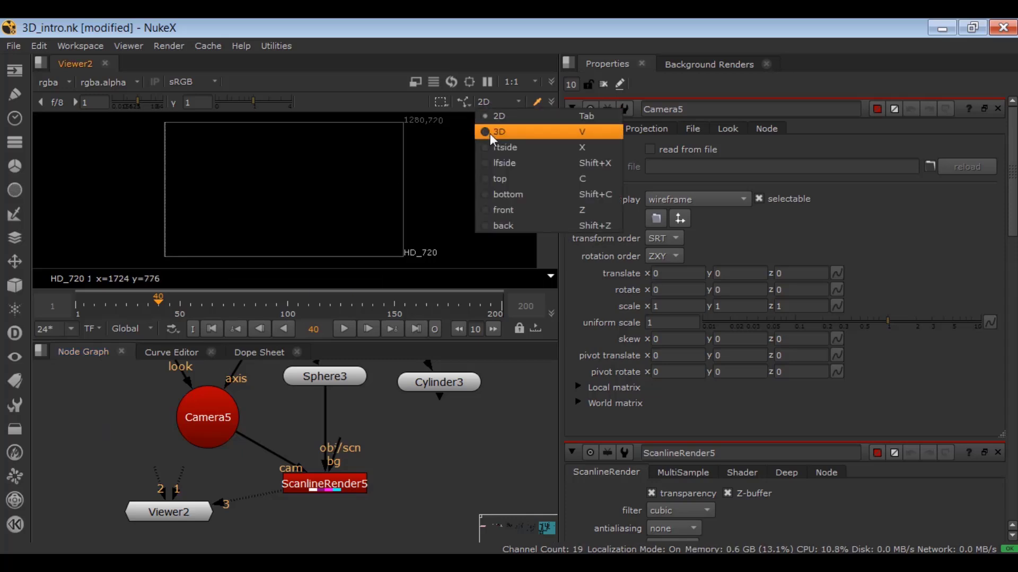
pyautogui.click(493, 129)
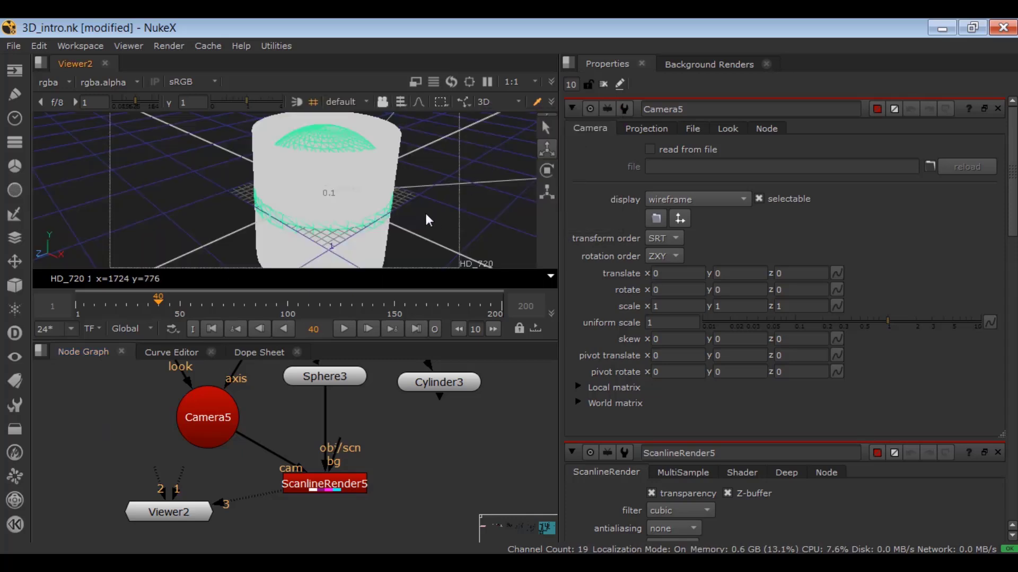
pyautogui.scroll(-5, 428, 220)
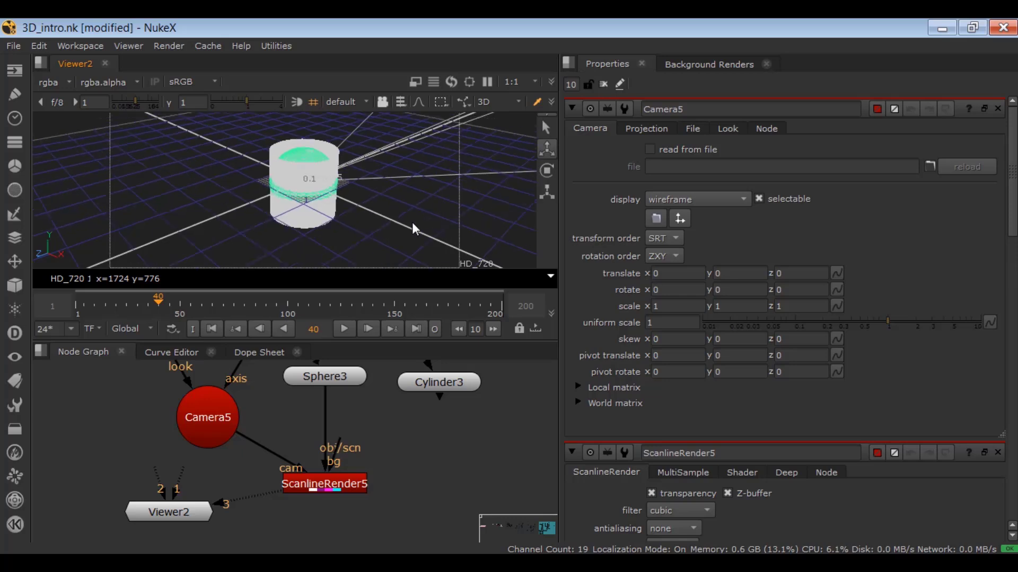
pyautogui.keyDown('ctrl'); pyautogui.moveTo(402, 226); pyautogui.dragTo(333, 232); pyautogui.keyUp('ctrl')
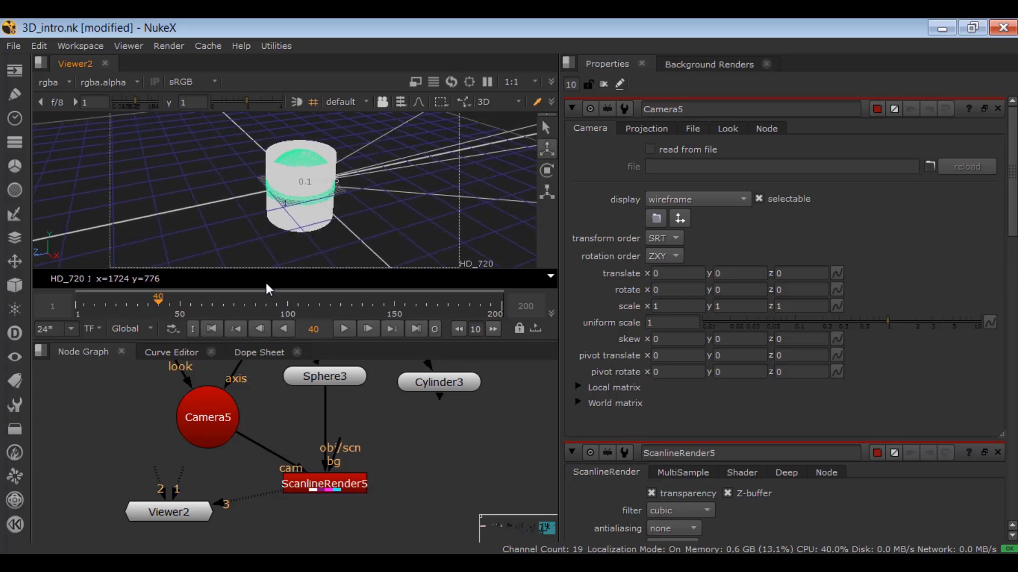
pyautogui.click(215, 404)
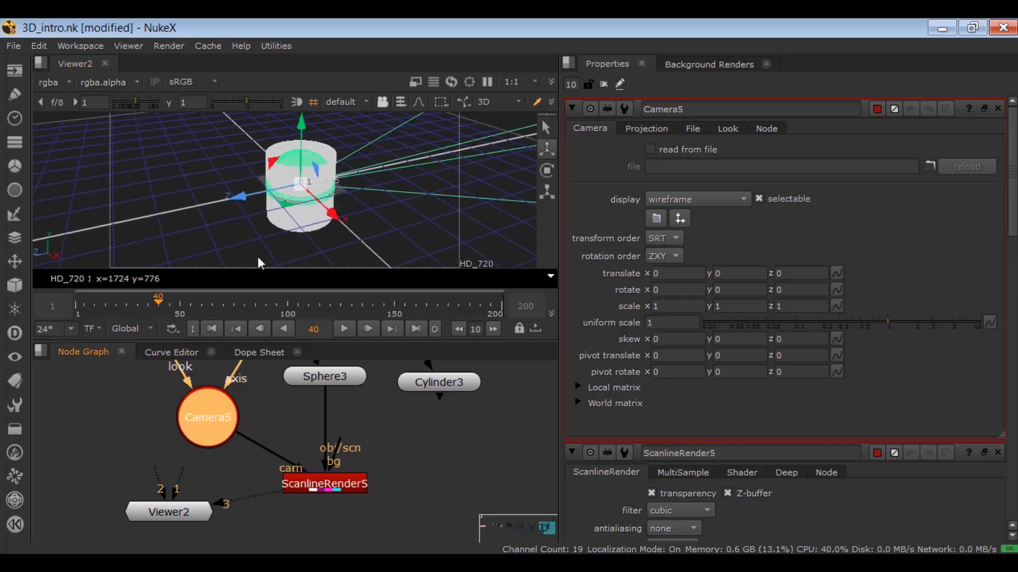
pyautogui.click(318, 377)
pyautogui.click(420, 388)
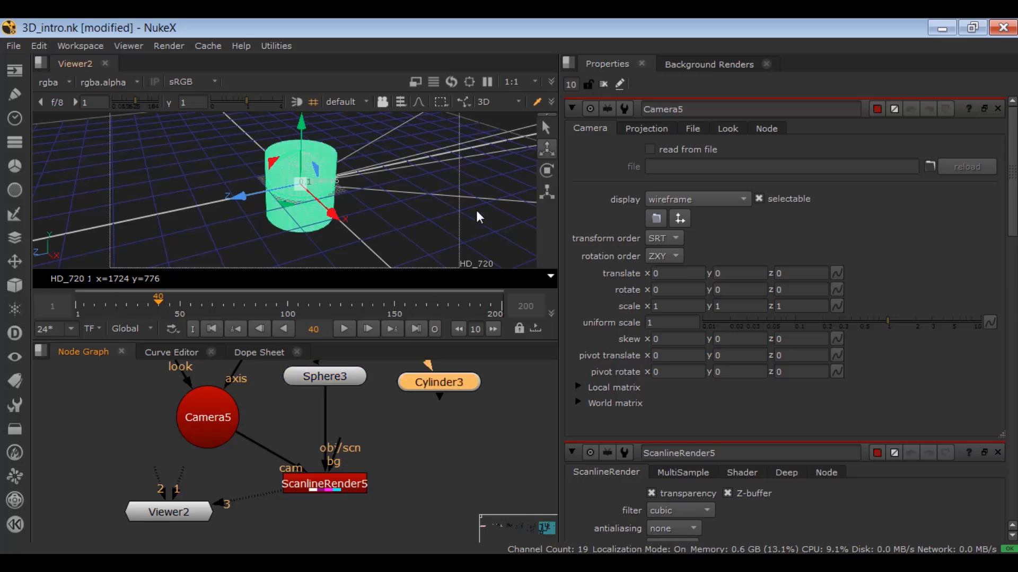
pyautogui.click(205, 418)
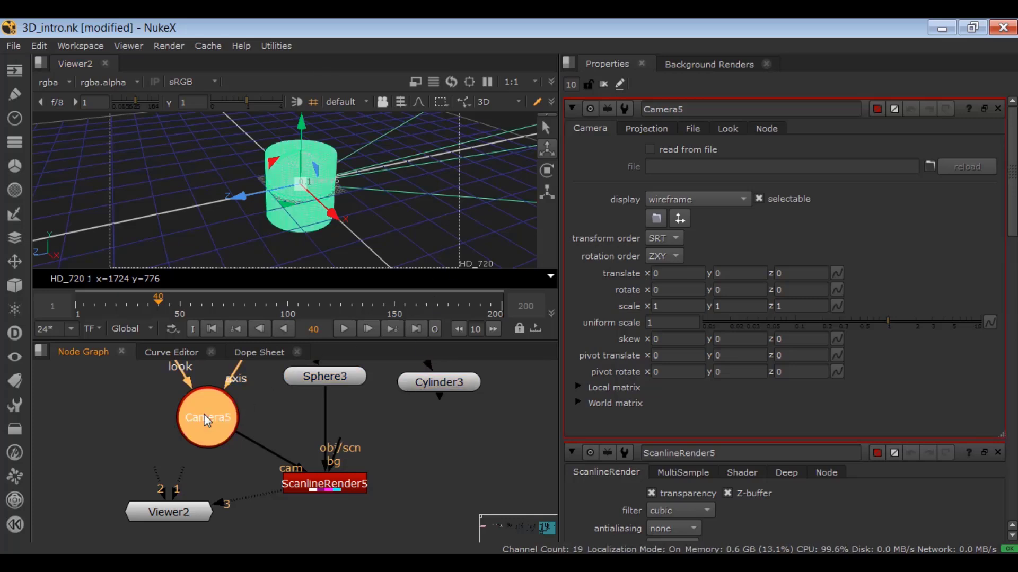
pyautogui.moveTo(228, 205); pyautogui.dragTo(85, 244)
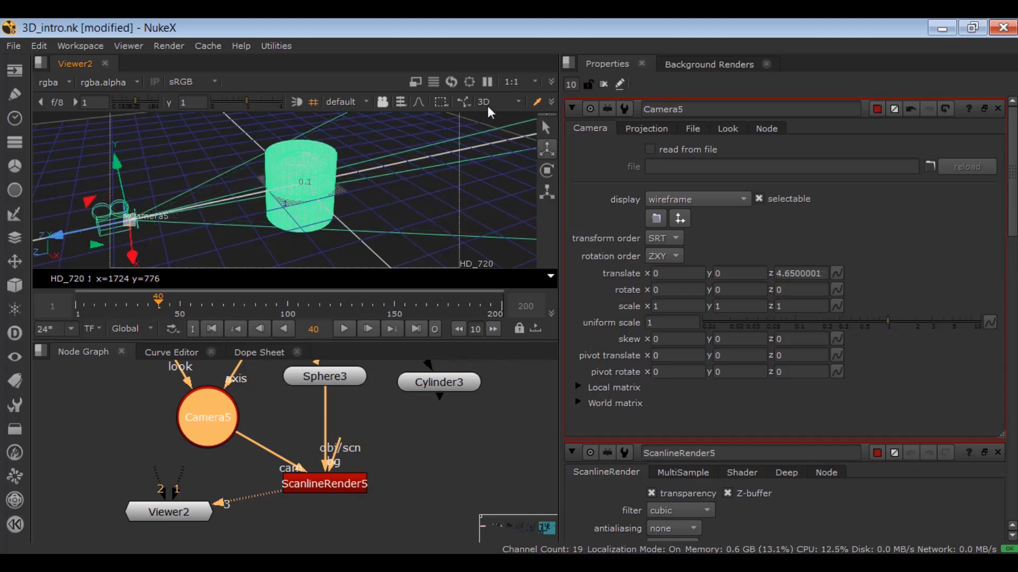
# Switch the viewer to 2D and compare the RGB and alpha channels of the rendered sphere.
pyautogui.click(501, 103)
pyautogui.click(502, 113)
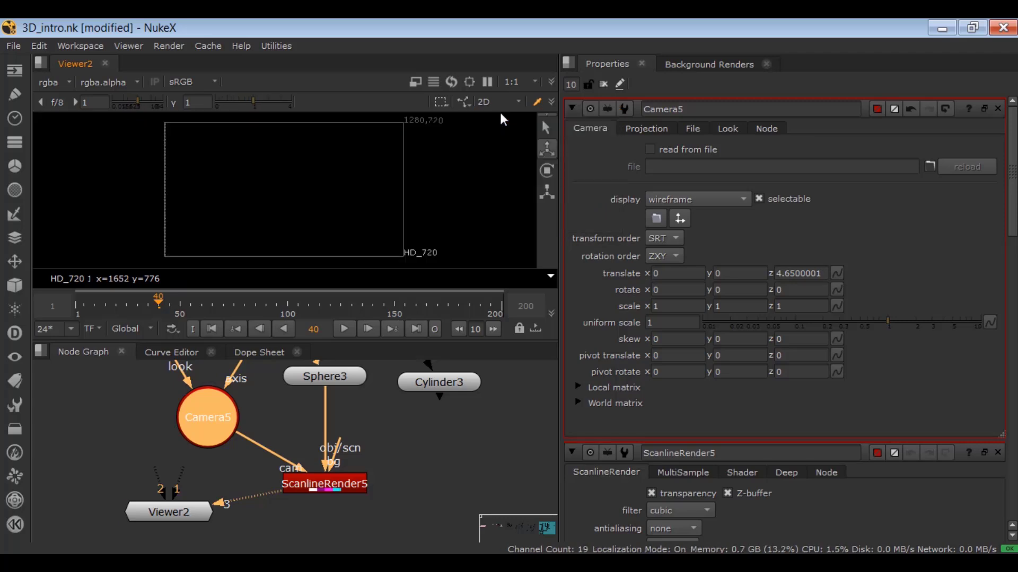
pyautogui.press('space')
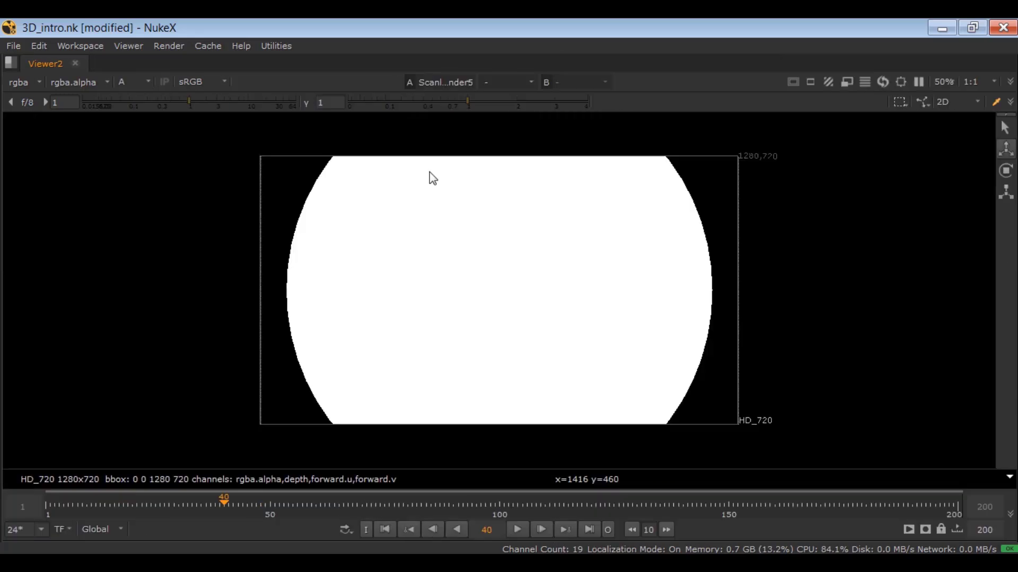
pyautogui.click(140, 84)
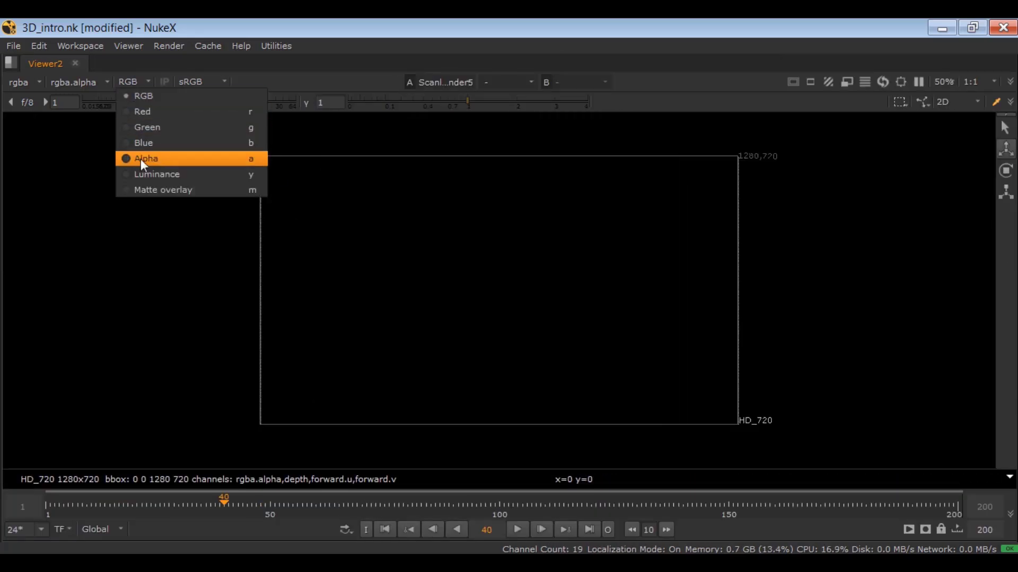
pyautogui.click(142, 158)
pyautogui.scroll(-2, 366, 239)
pyautogui.press('space')
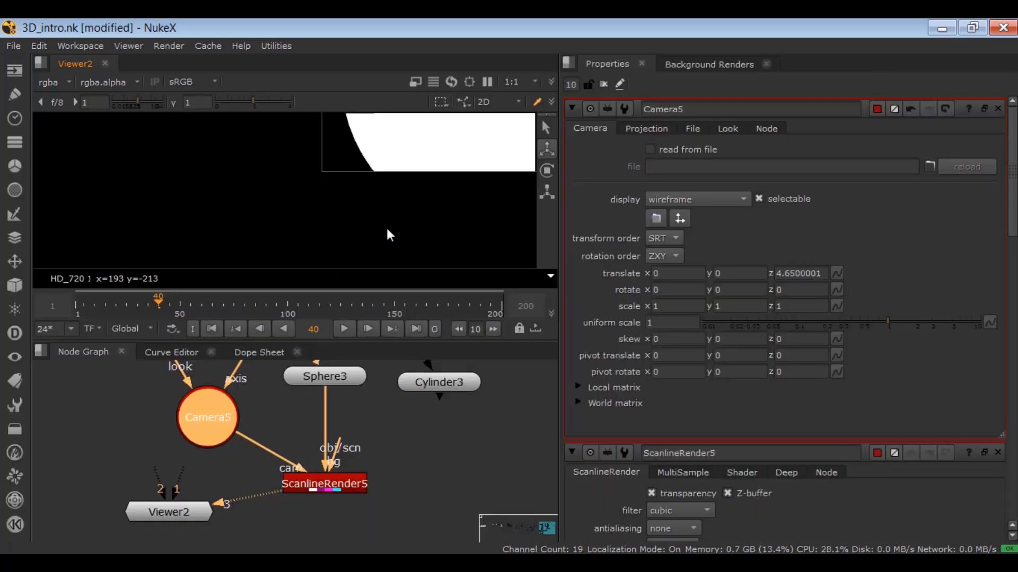
pyautogui.scroll(-3, 380, 209)
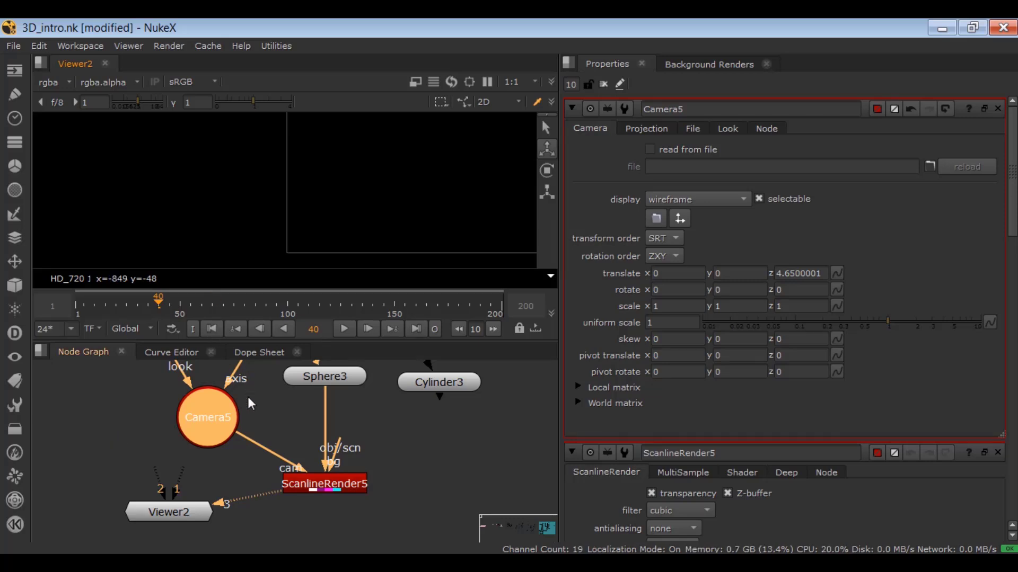
# Add a Noise node above the sphere and connect it to the sphere's img input as texture.
pyautogui.moveTo(243, 425); pyautogui.dragTo(226, 491, button='middle')
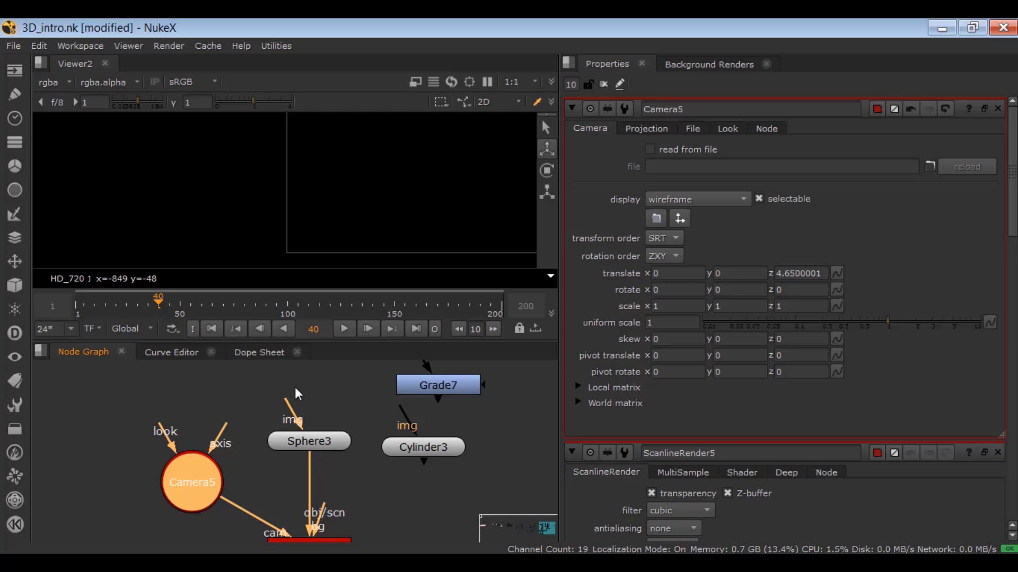
pyautogui.moveTo(211, 392); pyautogui.dragTo(212, 416, button='middle')
pyautogui.click(214, 407)
pyautogui.press('Tab')
pyautogui.write('noise')
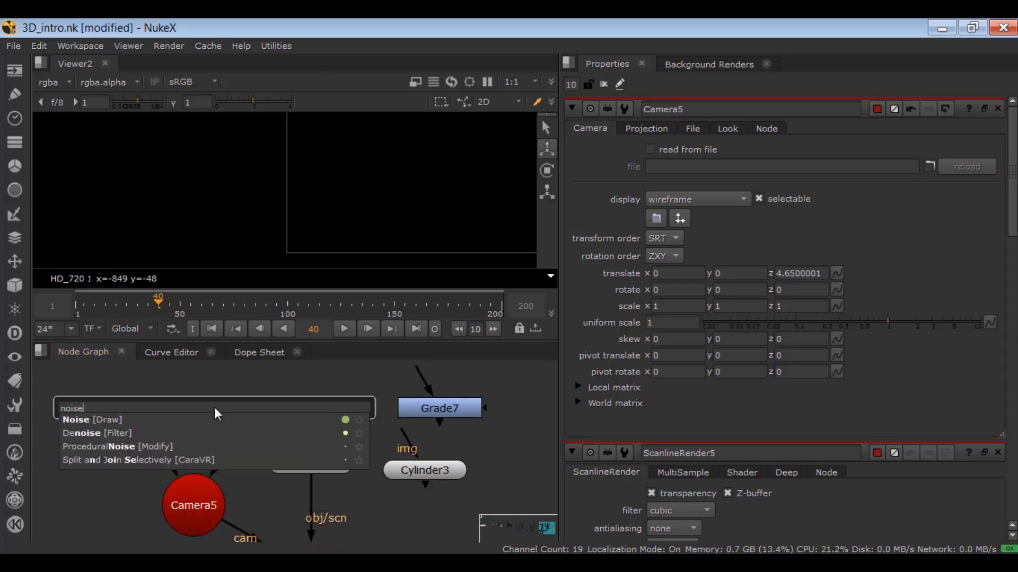
pyautogui.press('Down')
pyautogui.press('Return')
pyautogui.moveTo(214, 407); pyautogui.dragTo(298, 395)
pyautogui.scroll(-3, 348, 232)
pyautogui.moveTo(355, 202); pyautogui.dragTo(278, 196, button='middle')
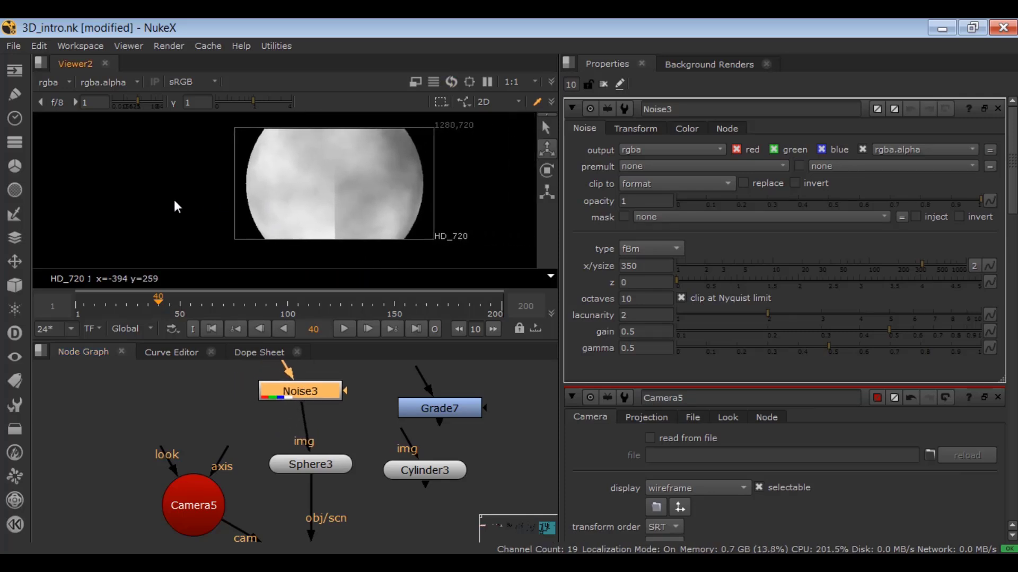
# Reconnect the ScanlineRender's obj/scn input to the cylinder and connect the cylinder's img input to the Noise node.
pyautogui.moveTo(293, 489); pyautogui.dragTo(226, 423, button='middle')
pyautogui.moveTo(256, 438); pyautogui.dragTo(367, 415)
pyautogui.moveTo(426, 409); pyautogui.dragTo(396, 469, button='middle')
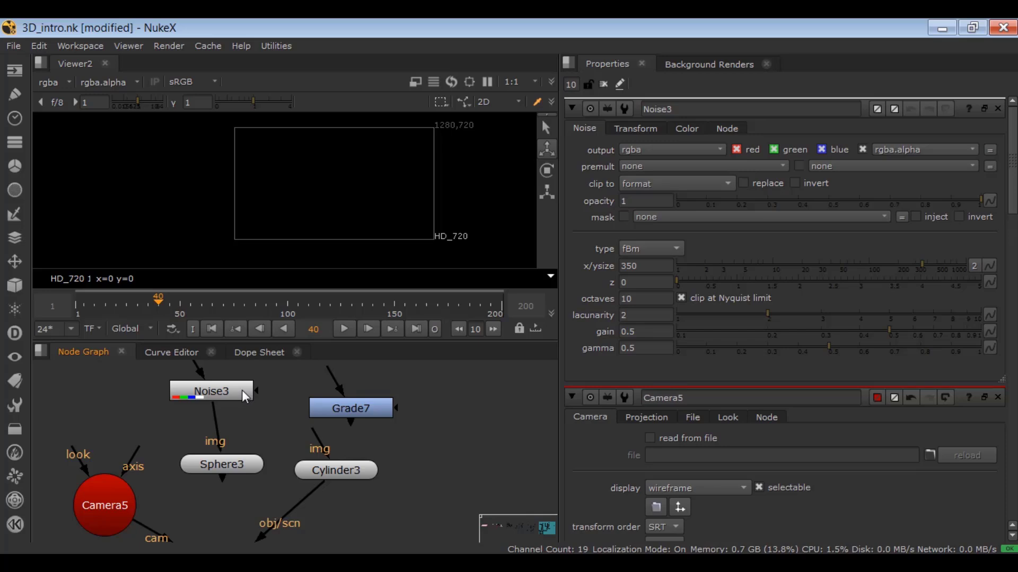
pyautogui.moveTo(242, 391); pyautogui.dragTo(241, 390)
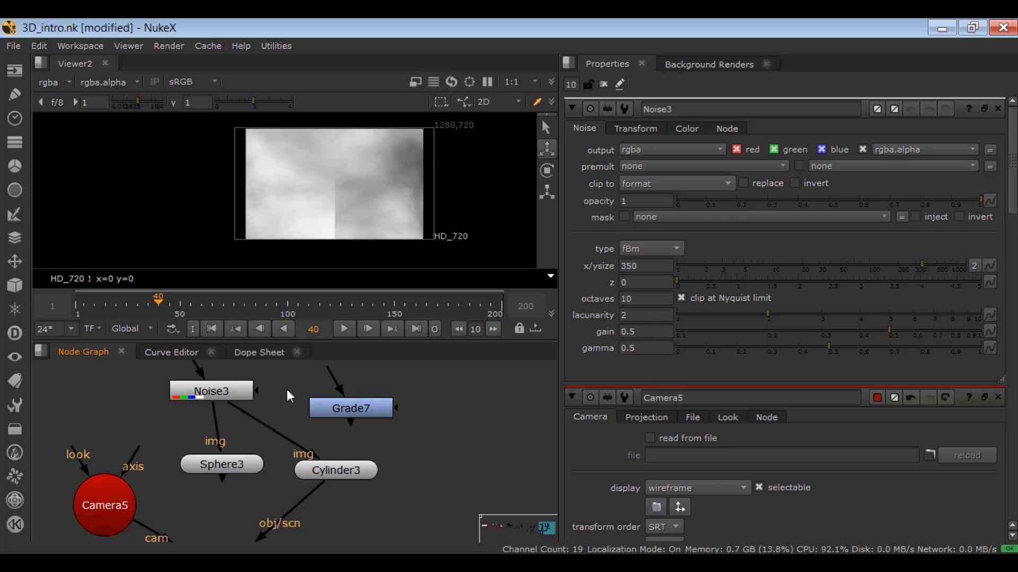
# Delete the unused Grade node above the cylinder and set the cylinder's uniform scale to 0.51.
pyautogui.moveTo(330, 408); pyautogui.dragTo(371, 406)
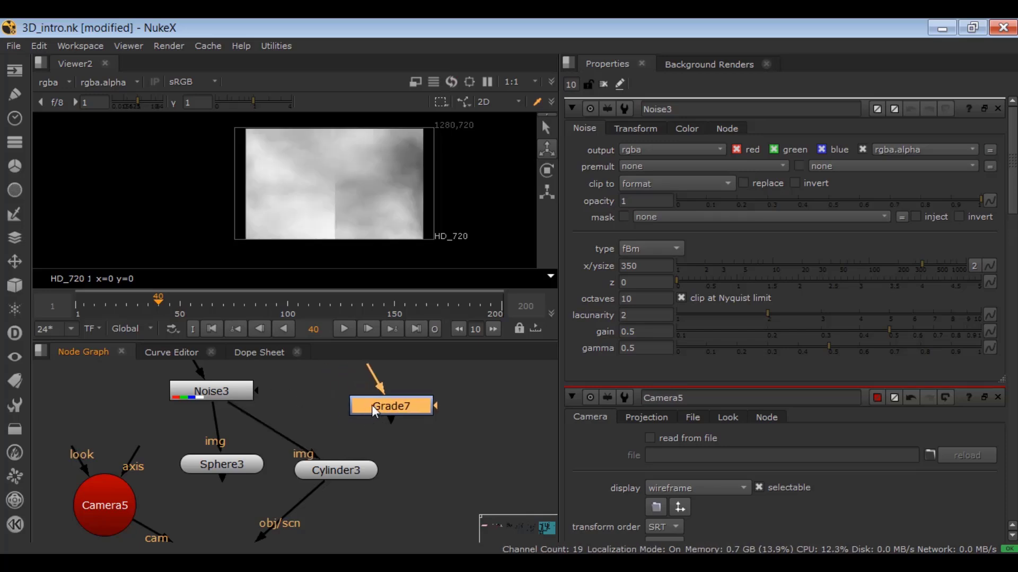
pyautogui.press('Delete')
pyautogui.doubleClick(313, 473)
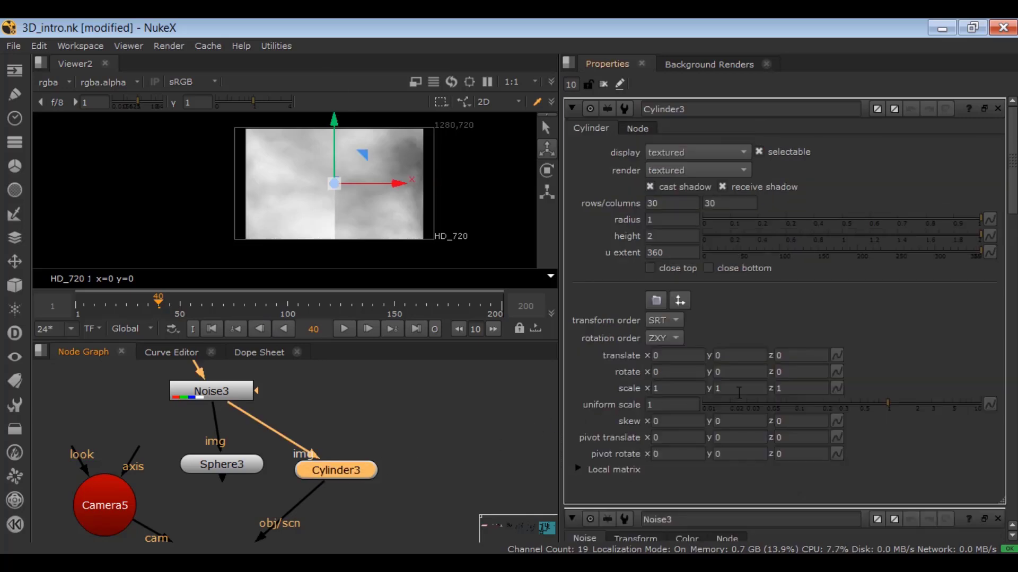
pyautogui.moveTo(886, 407); pyautogui.dragTo(863, 411)
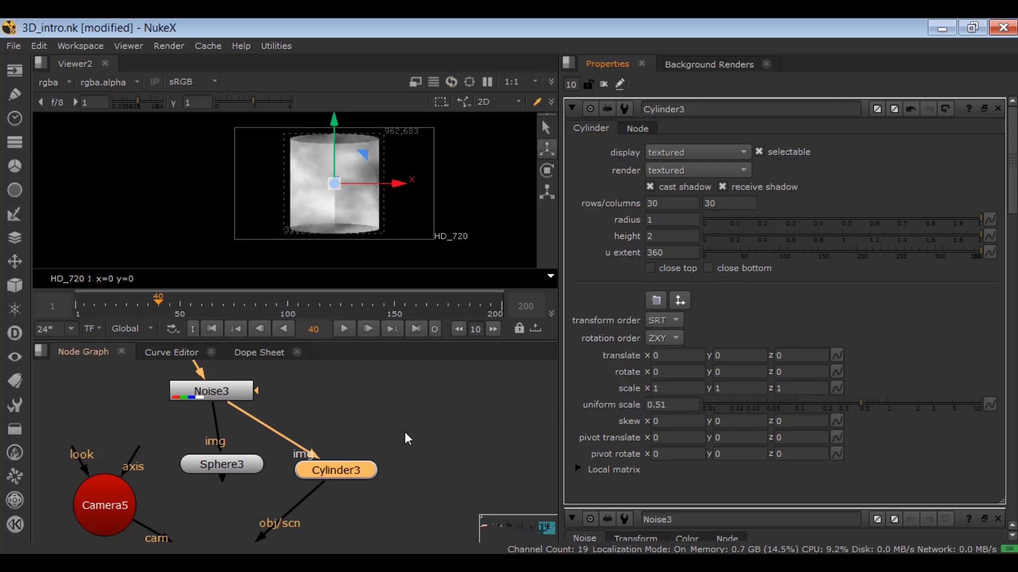
# Reconnect the ScanlineRender's obj/scn input from the cylinder to the sphere.
pyautogui.moveTo(432, 401); pyautogui.dragTo(171, 513)
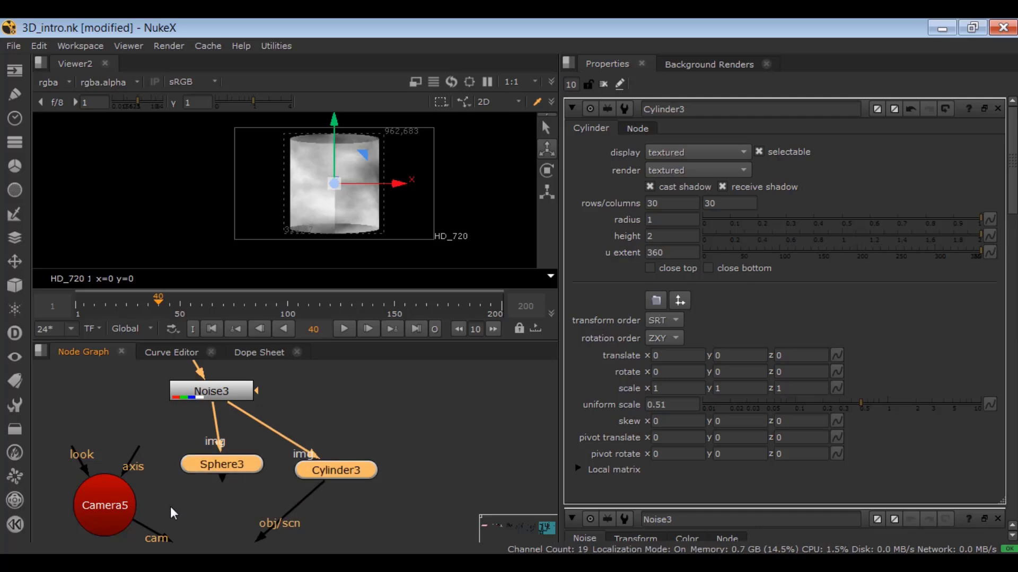
pyautogui.moveTo(339, 536); pyautogui.dragTo(374, 452, button='middle')
pyautogui.moveTo(374, 451); pyautogui.dragTo(200, 523)
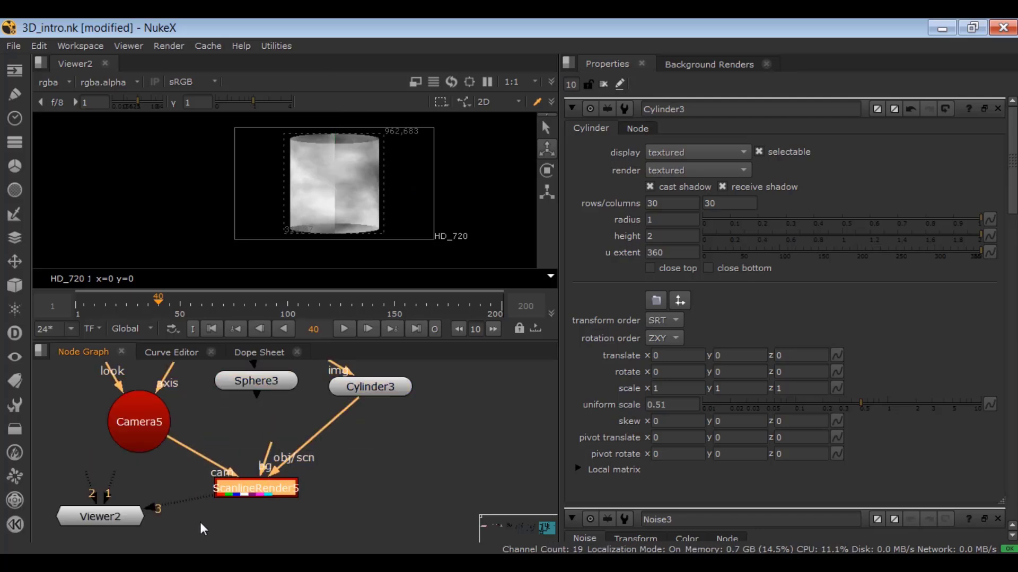
pyautogui.click(358, 450)
pyautogui.moveTo(358, 411); pyautogui.dragTo(269, 401)
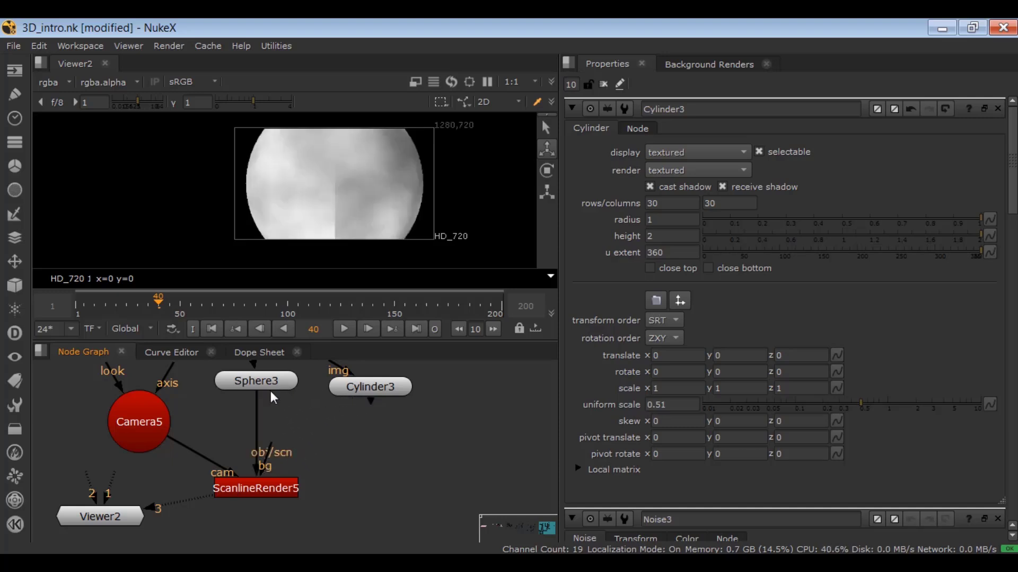
# Set the sphere's uniform scale to 0.47 and connect the ScanlineRender's obj/scn input back to the cylinder.
pyautogui.doubleClick(256, 381)
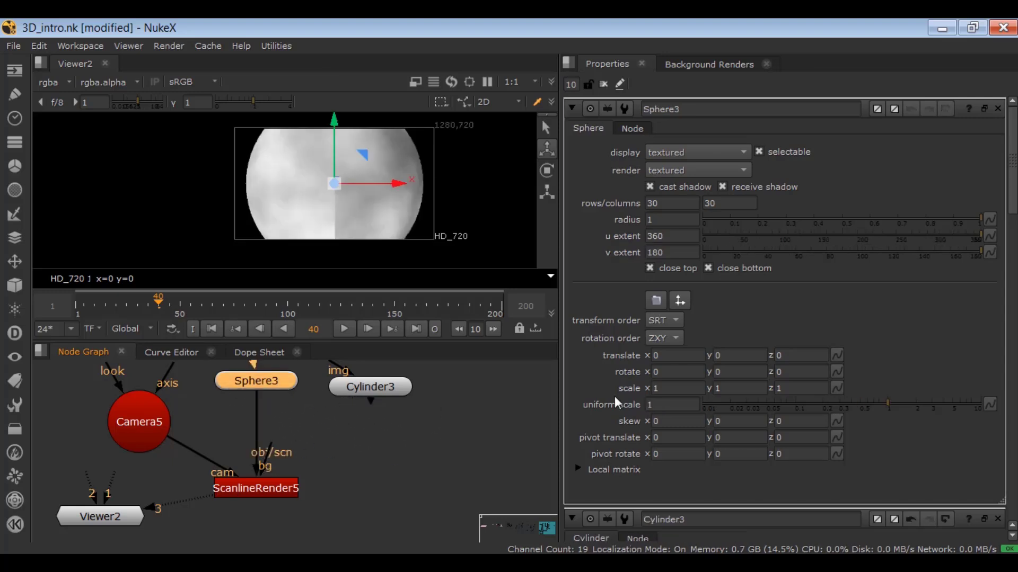
pyautogui.click(863, 406)
pyautogui.moveTo(862, 406)
pyautogui.mouseDown()
pyautogui.moveTo(848, 411)
pyautogui.moveTo(859, 412)
pyautogui.mouseUp()
pyautogui.moveTo(267, 407); pyautogui.dragTo(360, 401)
pyautogui.click(399, 435)
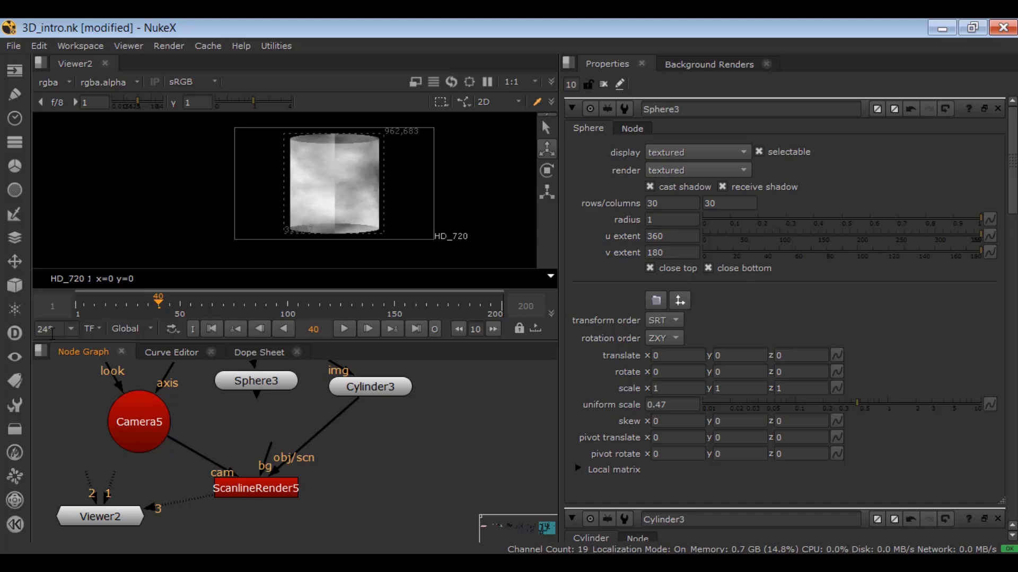
# Add a Scene node below the sphere and move the ScanlineRender down to make room for it.
pyautogui.click(15, 285)
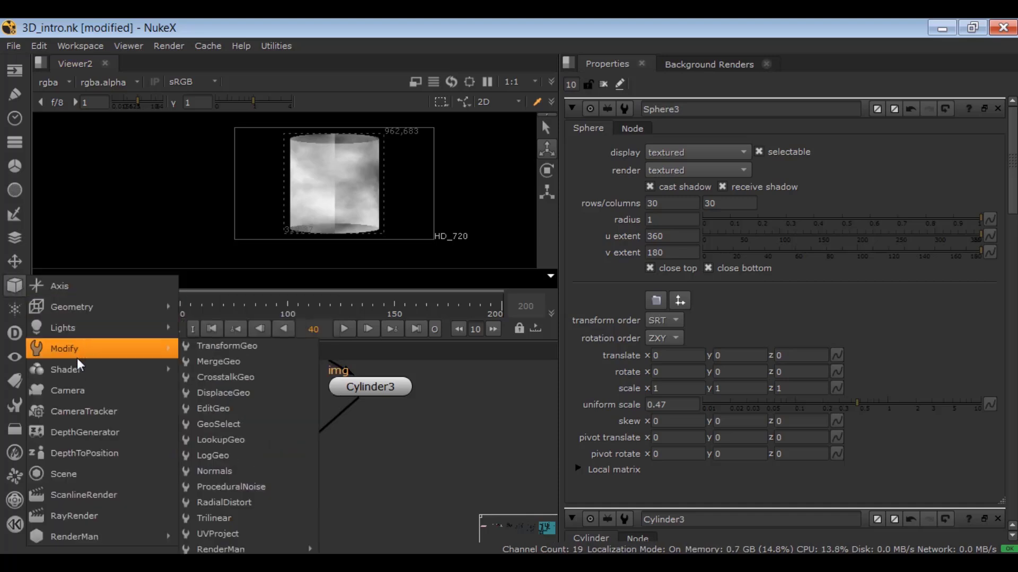
pyautogui.click(87, 475)
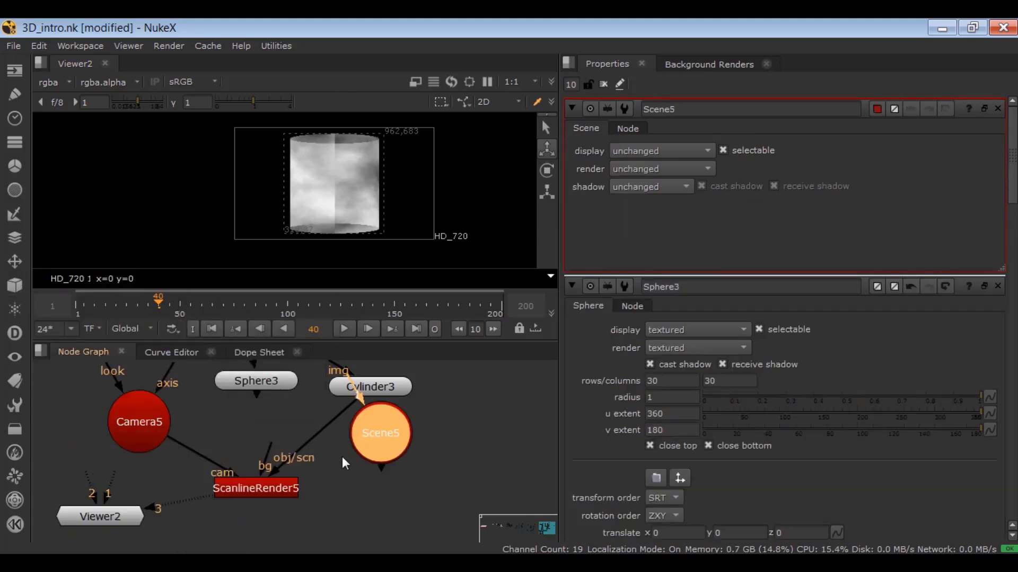
pyautogui.moveTo(371, 440); pyautogui.dragTo(262, 440)
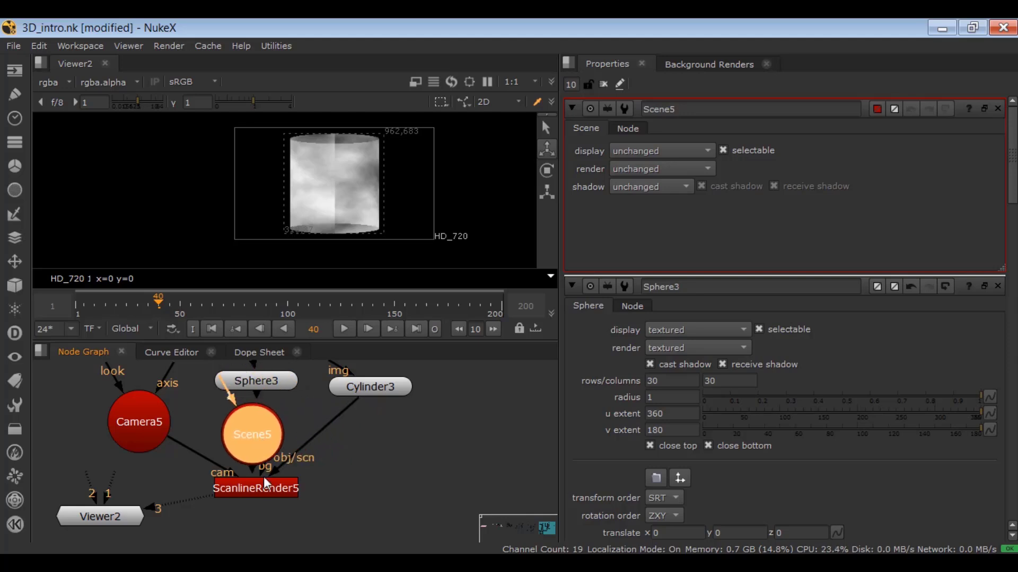
pyautogui.moveTo(263, 476); pyautogui.dragTo(265, 520)
pyautogui.moveTo(253, 440); pyautogui.dragTo(254, 456)
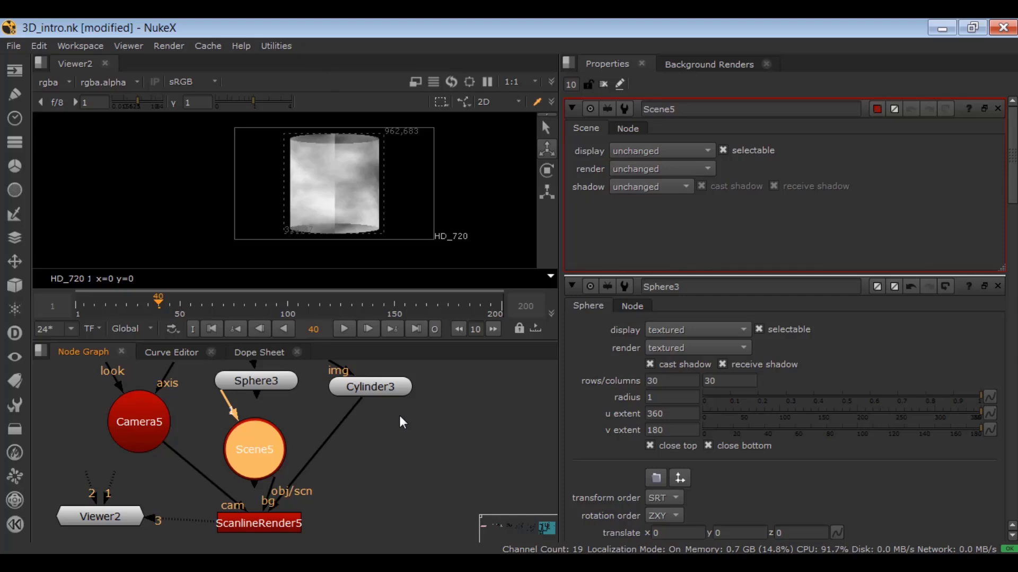
# Connect the sphere and cylinder to the Scene node's inputs 1 and 2, and the ScanlineRender's obj/scn input to the Scene.
pyautogui.moveTo(256, 402); pyautogui.dragTo(253, 445)
pyautogui.moveTo(196, 436); pyautogui.dragTo(262, 451)
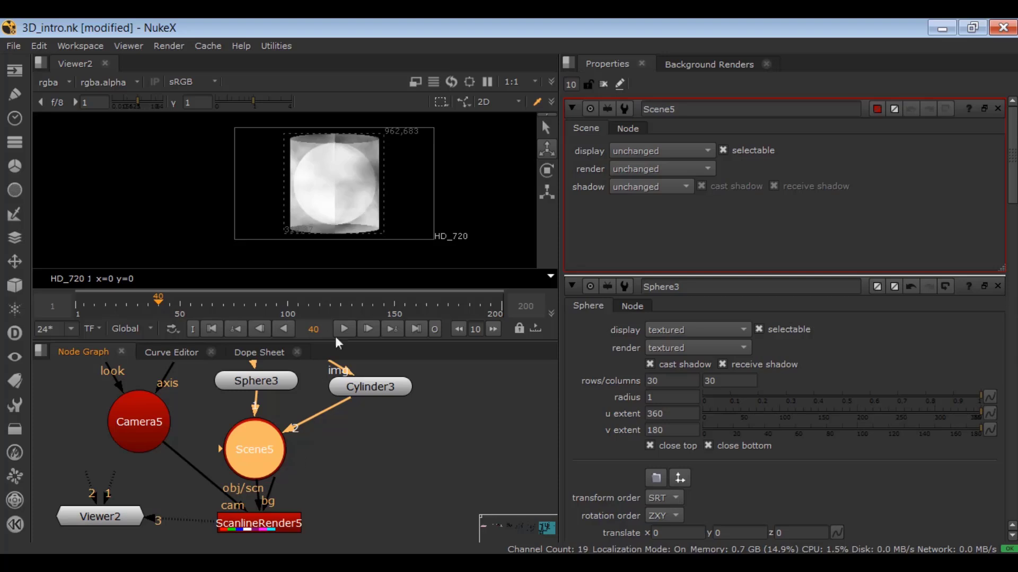
pyautogui.click(473, 434)
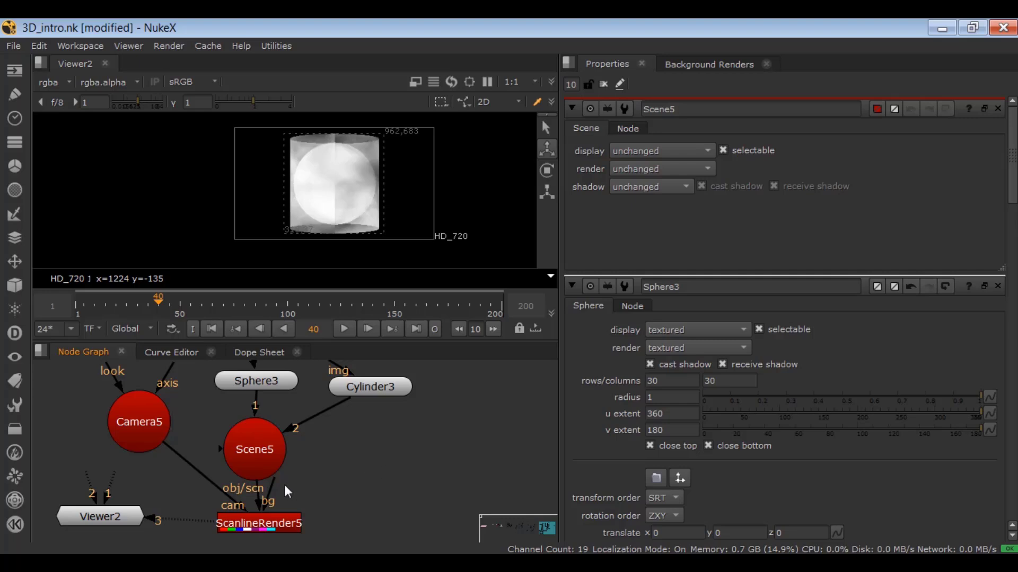
# Pull the ScanlineRender's bg input out to the side and centre the Noise node above the sphere and cylinder.
pyautogui.moveTo(274, 484); pyautogui.dragTo(419, 483)
pyautogui.scroll(-1, 418, 483)
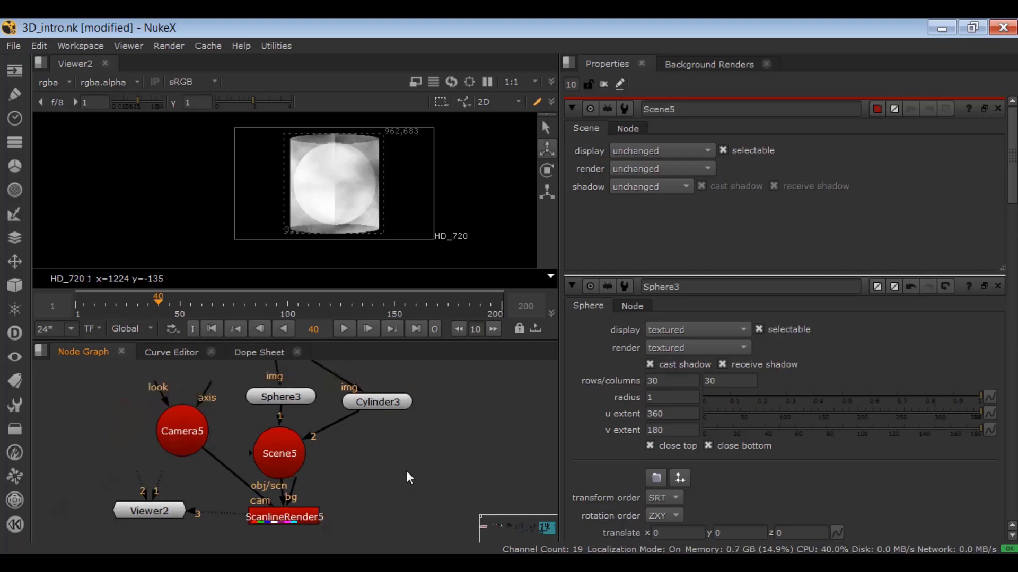
pyautogui.scroll(-2, 406, 473)
pyautogui.moveTo(321, 377); pyautogui.dragTo(345, 376)
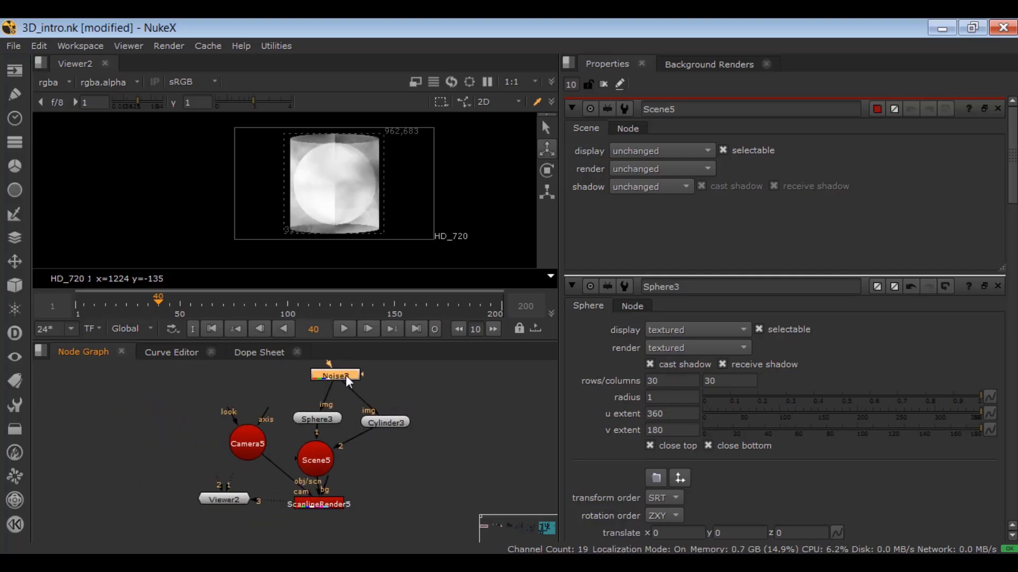
pyautogui.click(375, 477)
pyautogui.scroll(3, 380, 484)
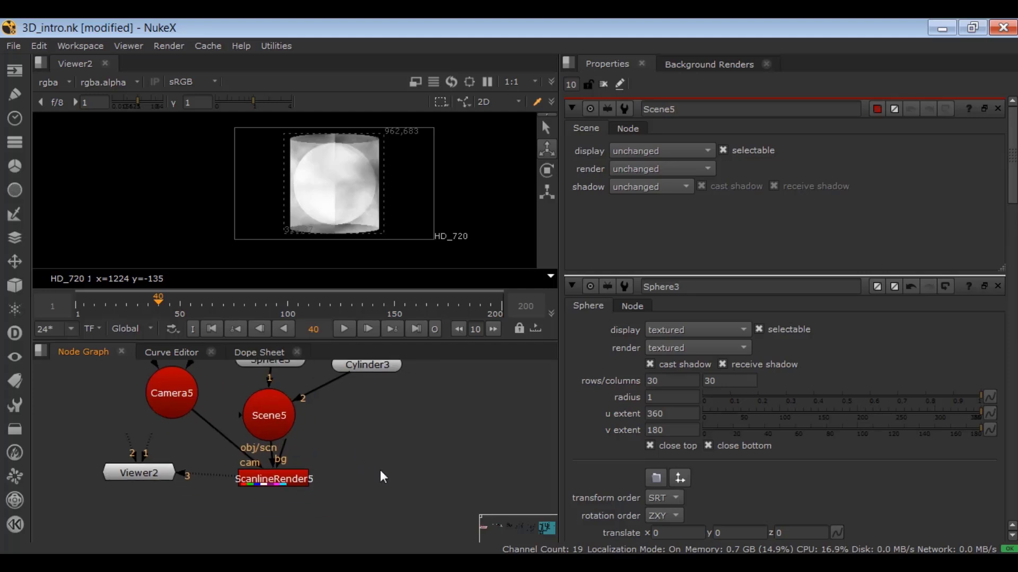
# Add a CheckerBoard node beside the ScanlineRender and connect the render's bg input to it.
pyautogui.press('Tab')
pyautogui.write('check')
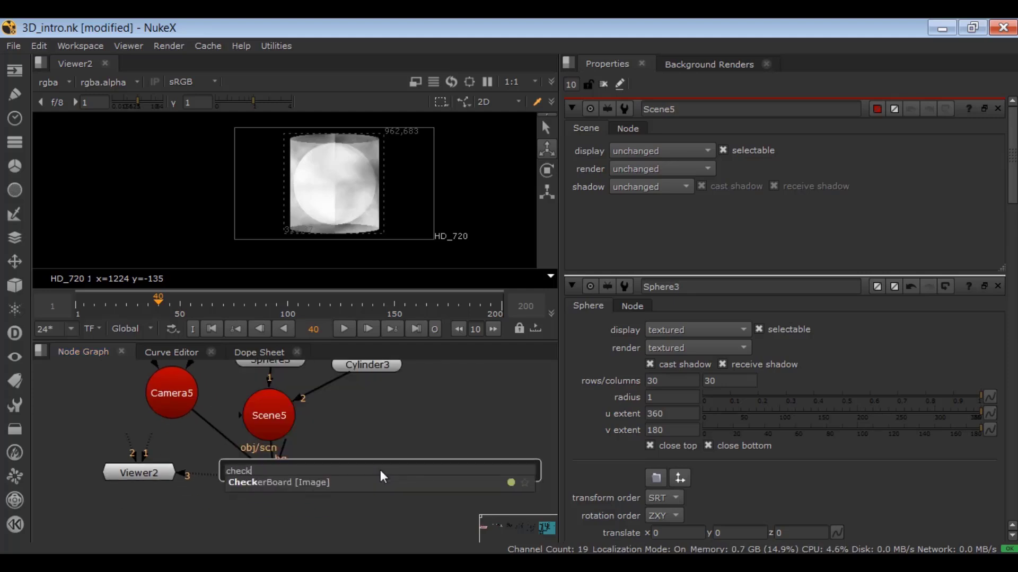
pyautogui.press('Return')
pyautogui.moveTo(344, 469); pyautogui.dragTo(389, 469)
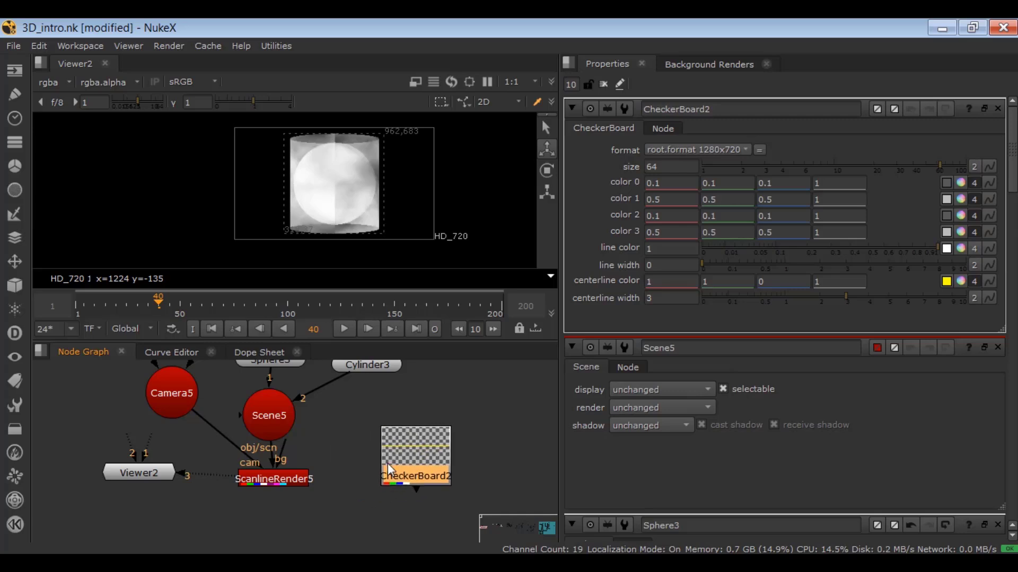
pyautogui.moveTo(288, 438); pyautogui.dragTo(403, 459)
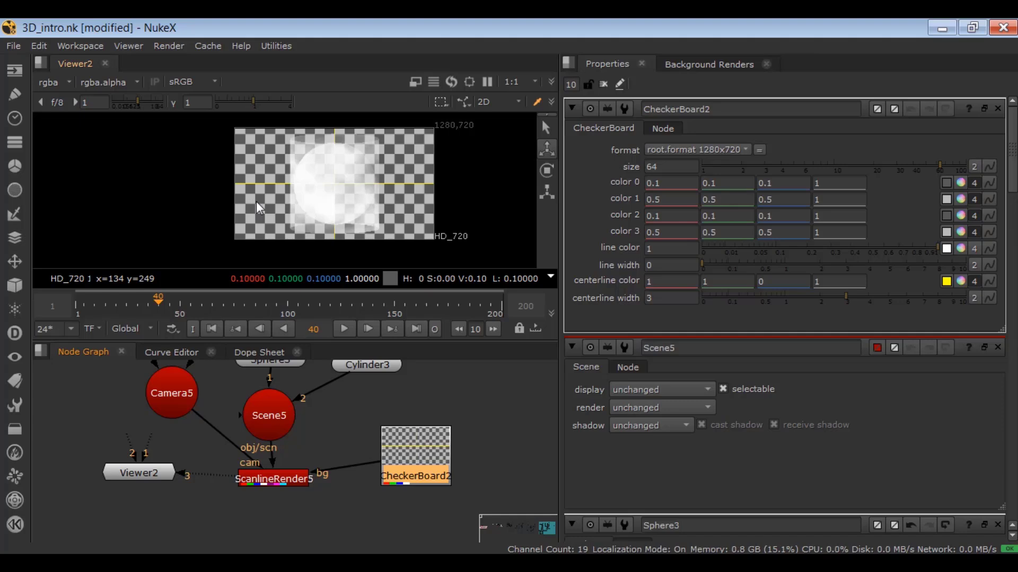
pyautogui.moveTo(405, 451); pyautogui.dragTo(406, 466)
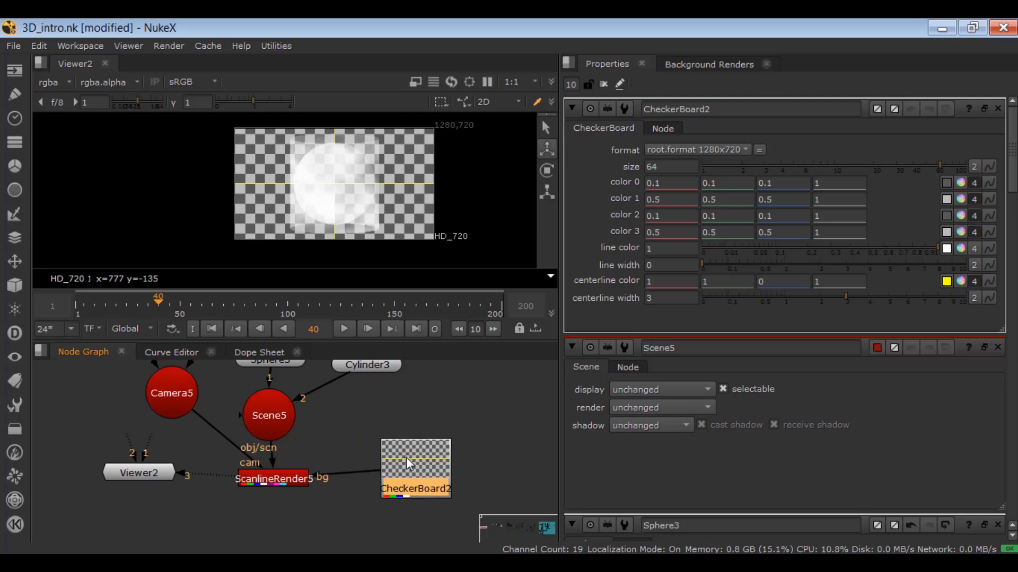
pyautogui.click(408, 411)
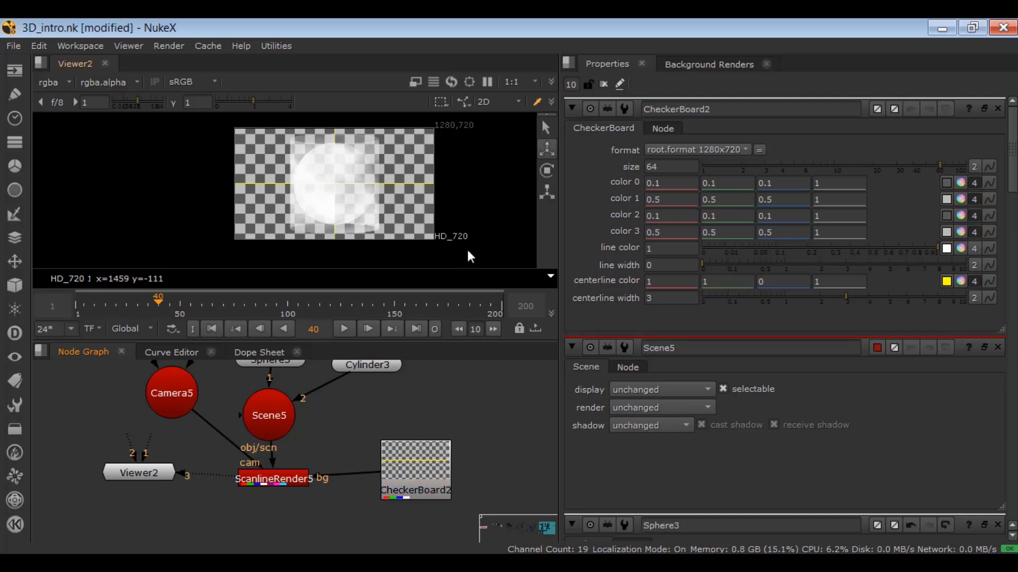
# Open the project settings to check the full size format and set the CheckerBoard's format to 4K_DCP 4096x2160.
pyautogui.press('s')
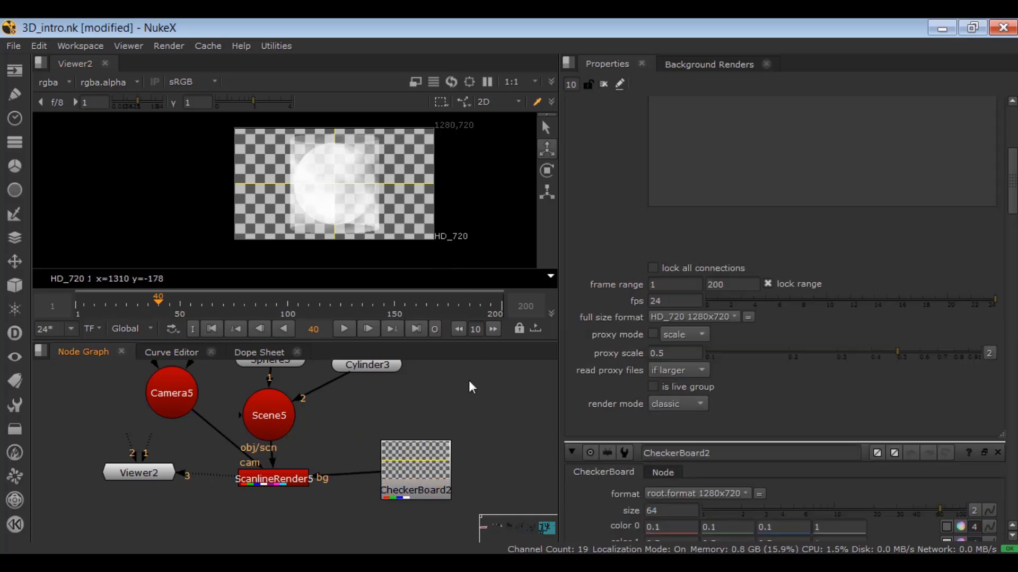
pyautogui.doubleClick(428, 474)
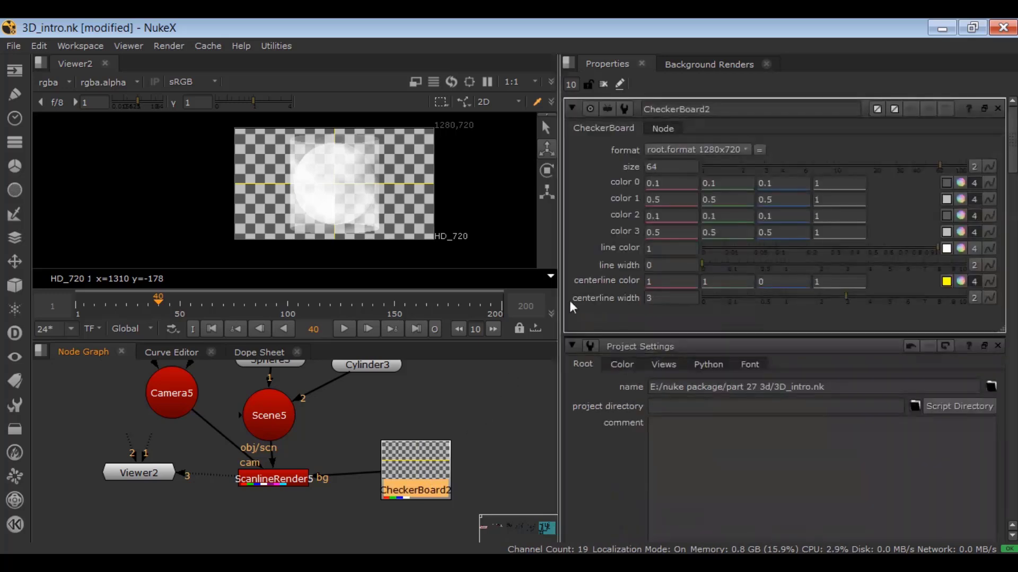
pyautogui.click(664, 148)
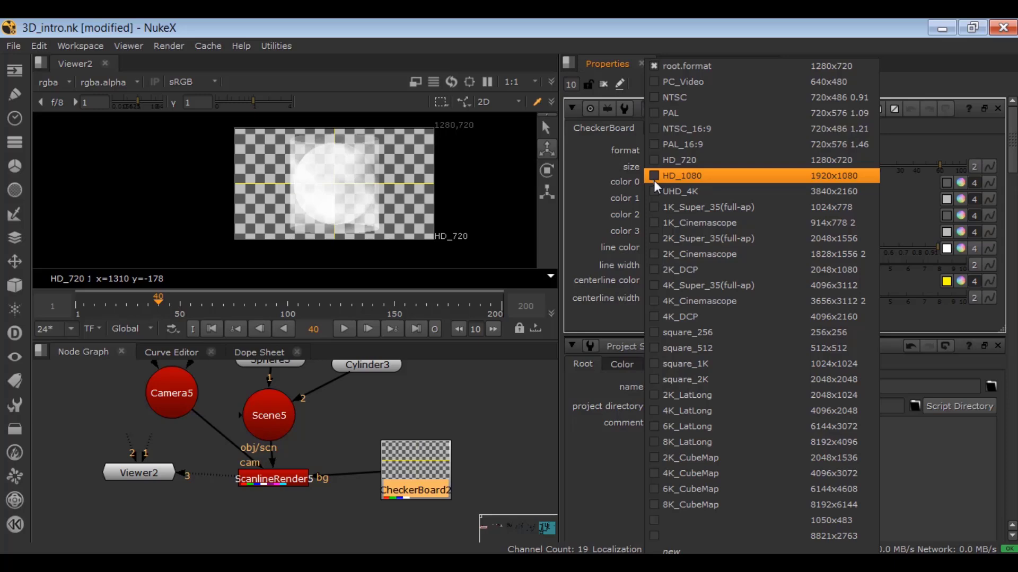
pyautogui.click(670, 317)
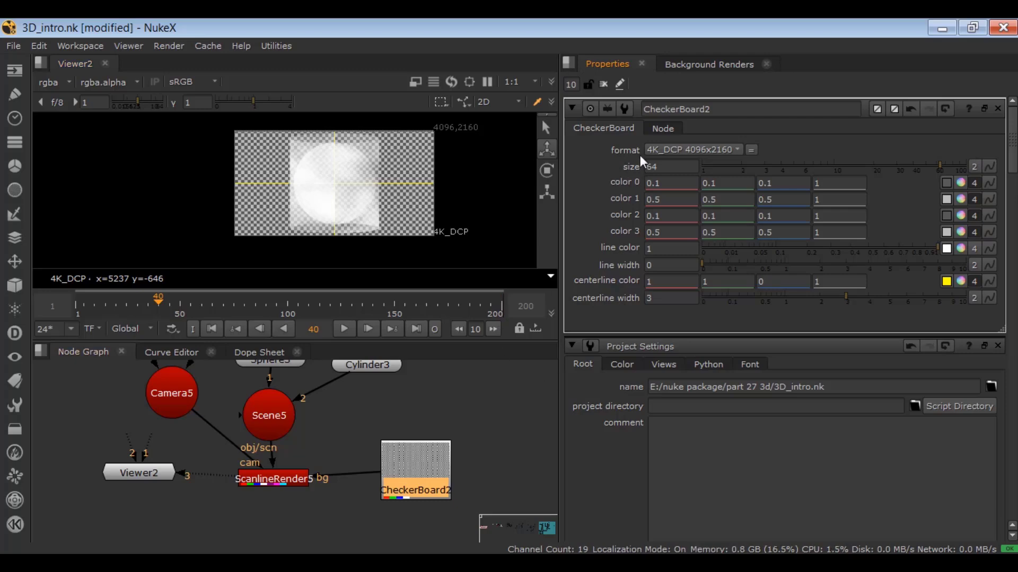
# Undo the CheckerBoard's format change and set its format to root.format 1280x720.
pyautogui.hotkey('ctrl', 'z')
pyautogui.click(658, 155)
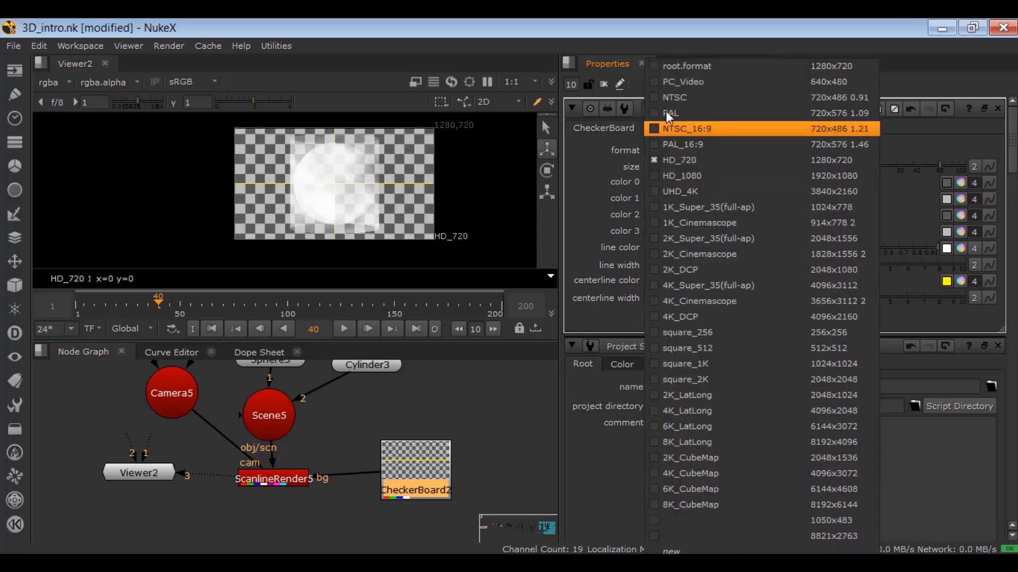
pyautogui.click(670, 66)
# Tidy the node tree by lining up the Scene, ScanlineRender and Viewer vertically and moving the camera, sphere and Noise nodes closer around them.
pyautogui.scroll(-3, 437, 421)
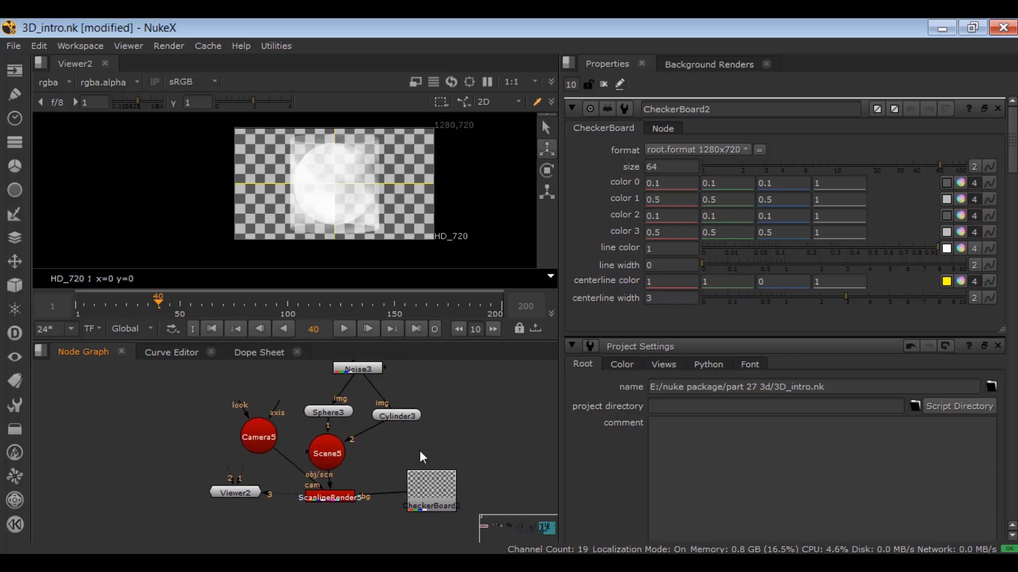
pyautogui.moveTo(334, 457); pyautogui.dragTo(368, 456)
pyautogui.moveTo(340, 500); pyautogui.dragTo(367, 501)
pyautogui.moveTo(243, 495); pyautogui.dragTo(364, 524)
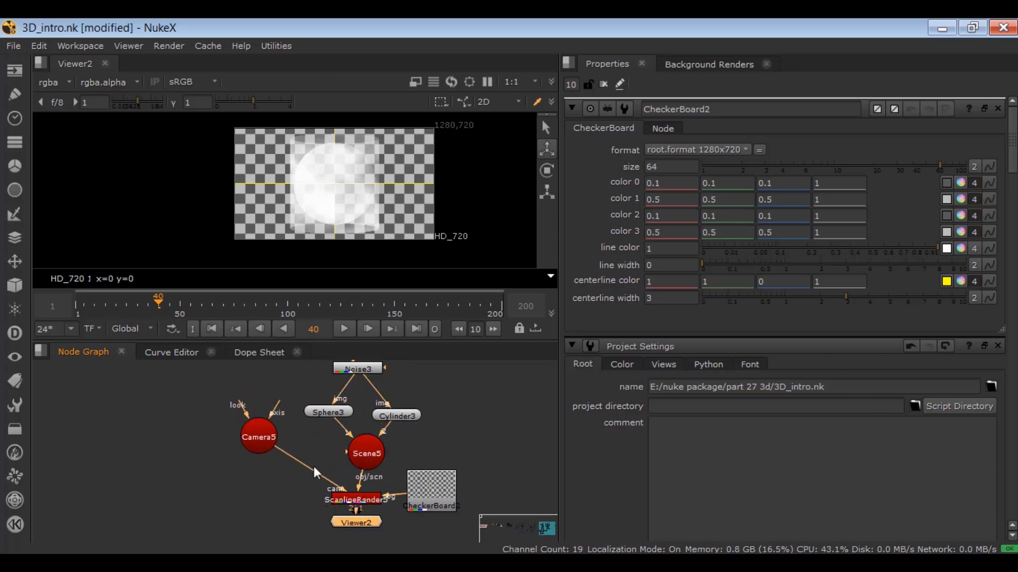
pyautogui.moveTo(264, 446); pyautogui.dragTo(287, 478)
pyautogui.moveTo(329, 413); pyautogui.dragTo(334, 431, button='middle')
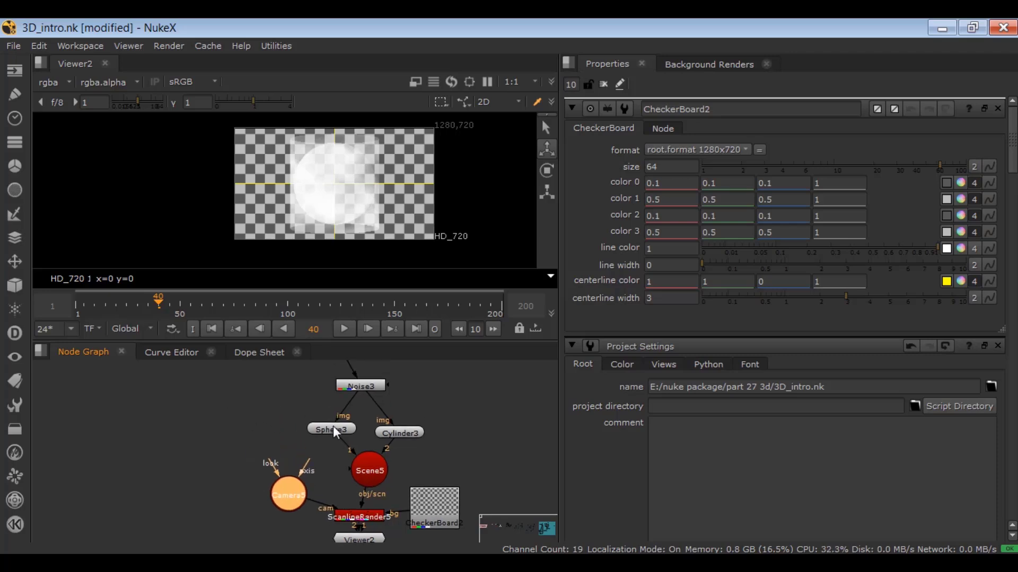
pyautogui.moveTo(354, 384); pyautogui.dragTo(361, 382)
# Add a ReadGeo node beside the sphere and load 3DCube.fbx from E:/nuke package/part 27 3d.
pyautogui.press('Tab')
pyautogui.write('readg')
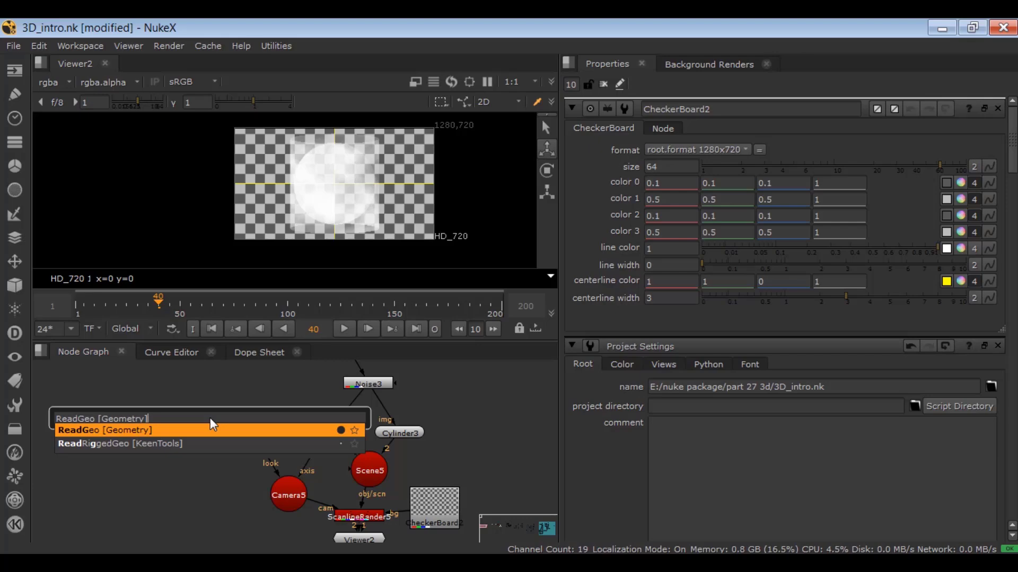
pyautogui.press('Return')
pyautogui.scroll(3, 208, 410)
pyautogui.click(170, 421)
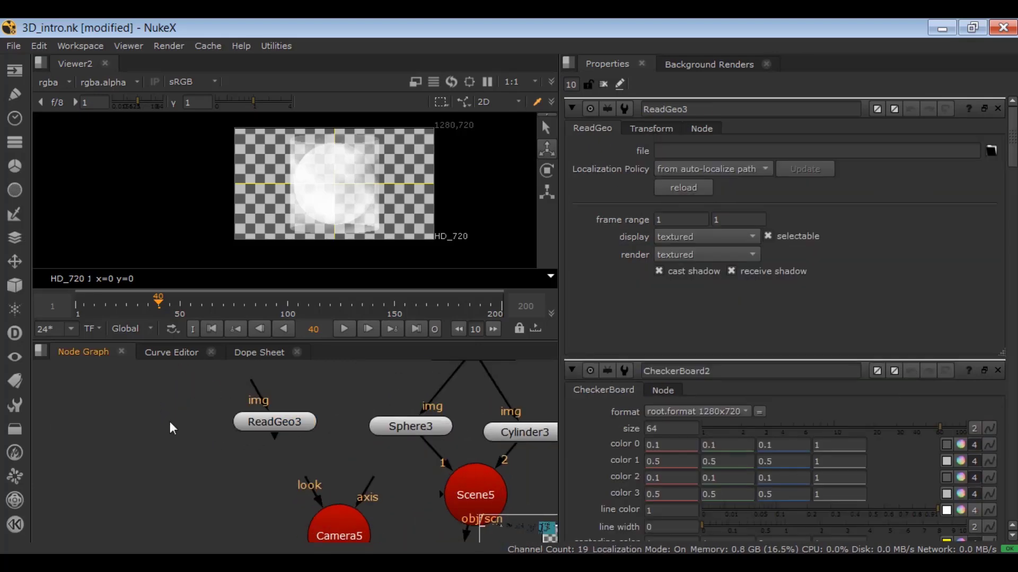
pyautogui.click(992, 153)
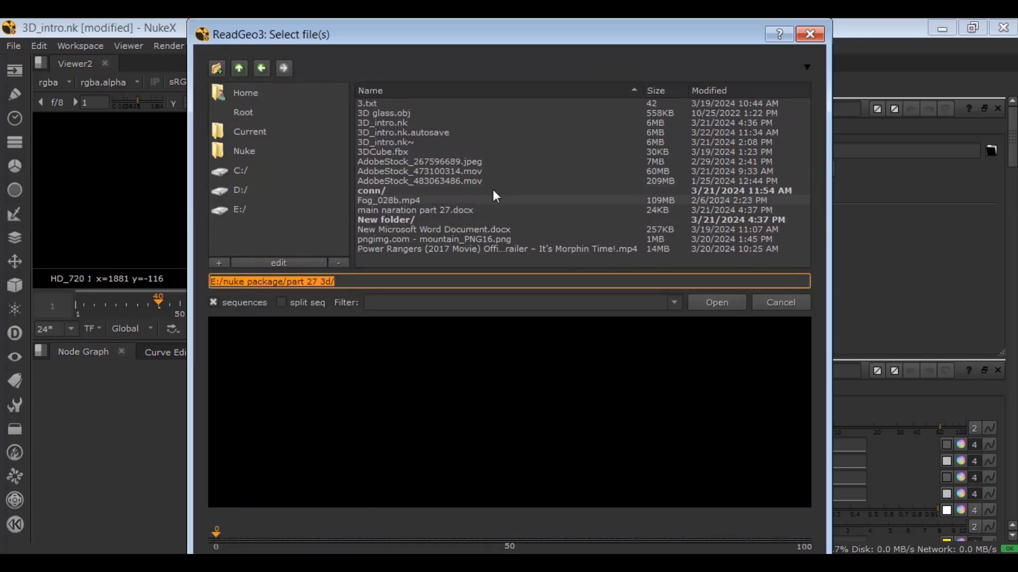
pyautogui.click(408, 151)
pyautogui.click(706, 303)
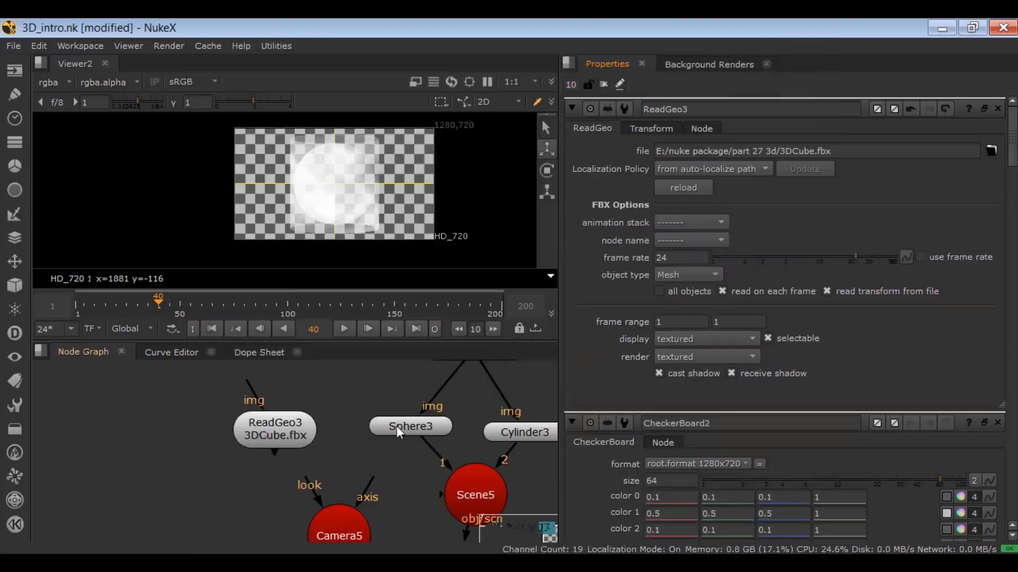
# Switch the viewer to 3D to inspect the imported cube and connect the ReadGeo node to the Scene's input 3.
pyautogui.click(480, 104)
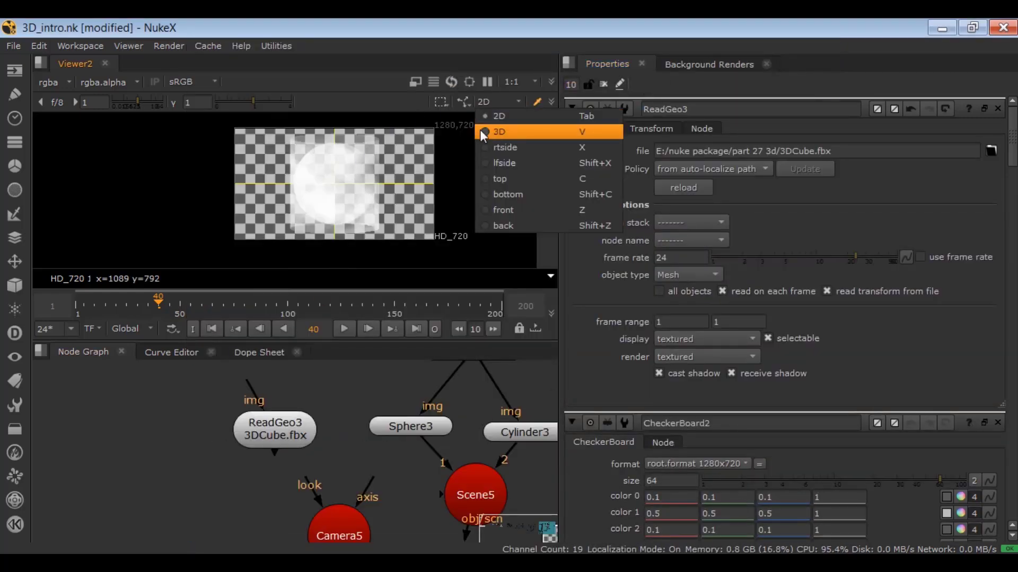
pyautogui.click(481, 131)
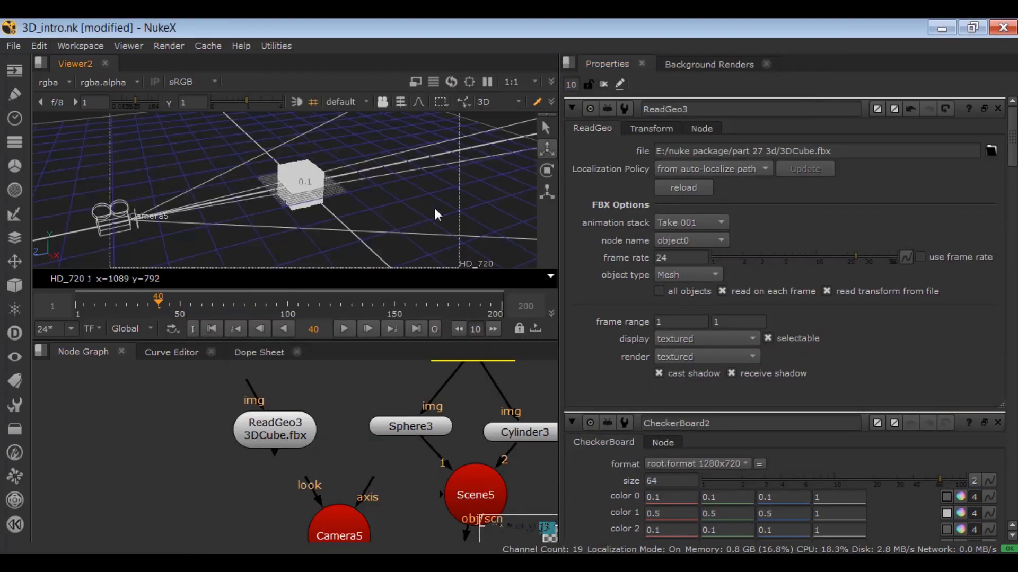
pyautogui.click(259, 434)
pyautogui.keyDown('ctrl'); pyautogui.moveTo(380, 214); pyautogui.dragTo(419, 187); pyautogui.keyUp('ctrl')
pyautogui.moveTo(440, 495); pyautogui.dragTo(272, 445)
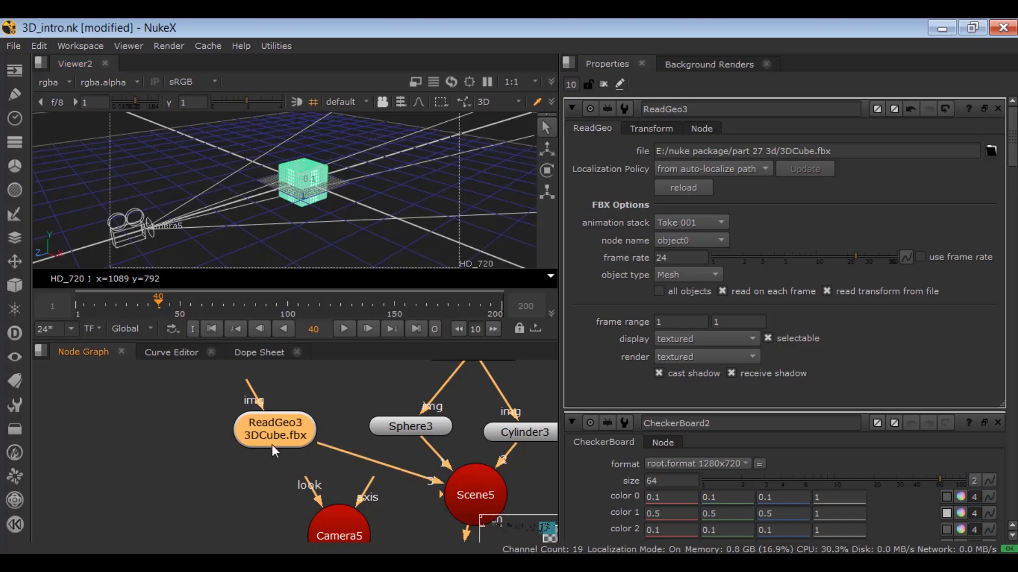
pyautogui.click(199, 466)
# Return the viewer to 2D and insert a TransformGeo node between the ReadGeo node and the Scene.
pyautogui.click(501, 101)
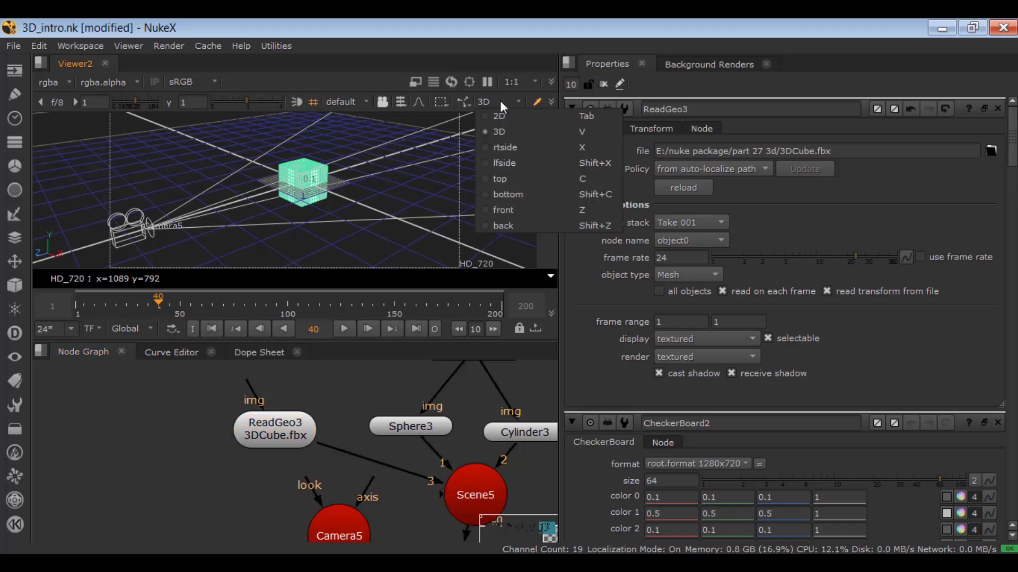
pyautogui.click(492, 116)
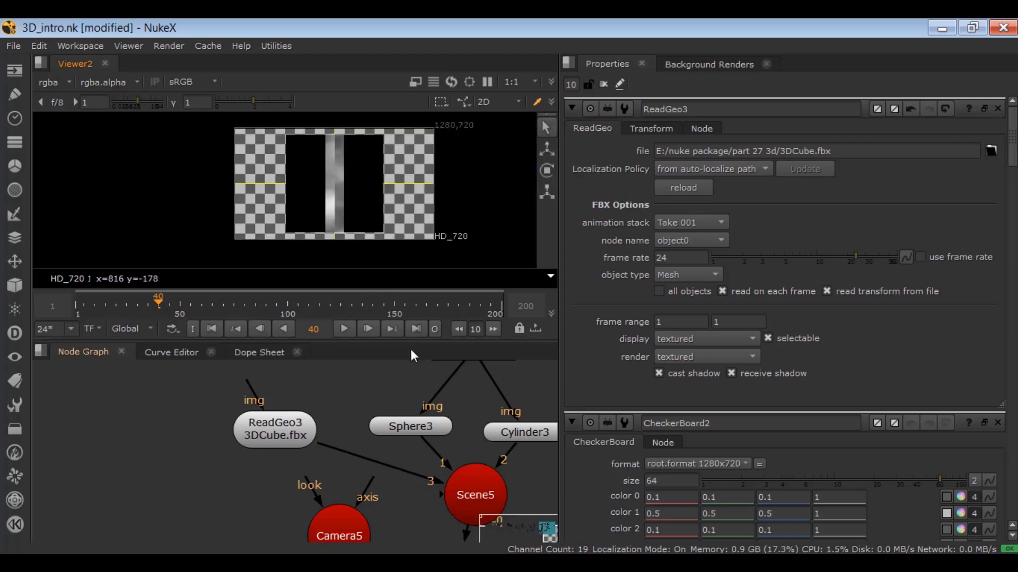
pyautogui.click(280, 434)
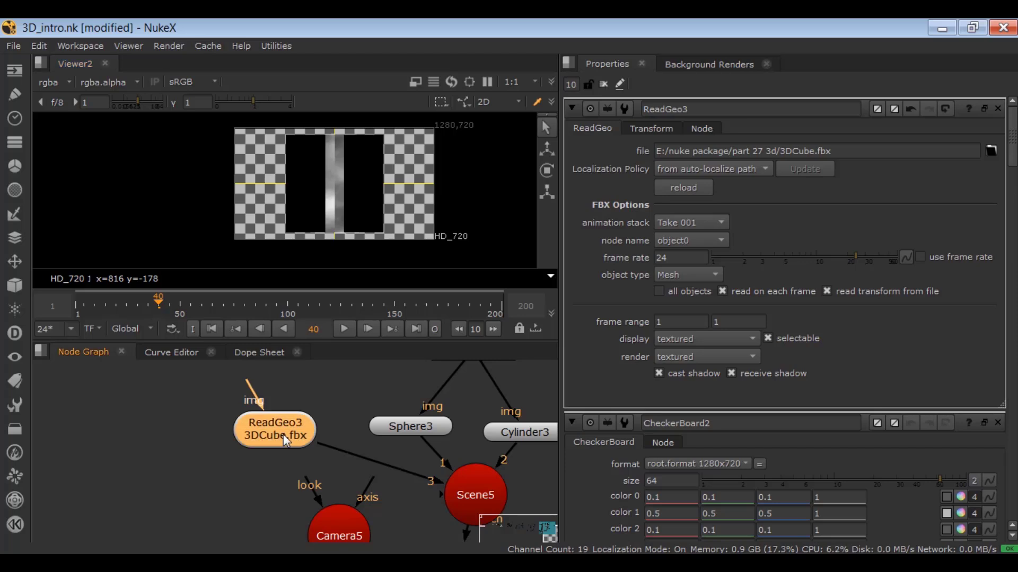
pyautogui.press('Tab')
pyautogui.write('transform')
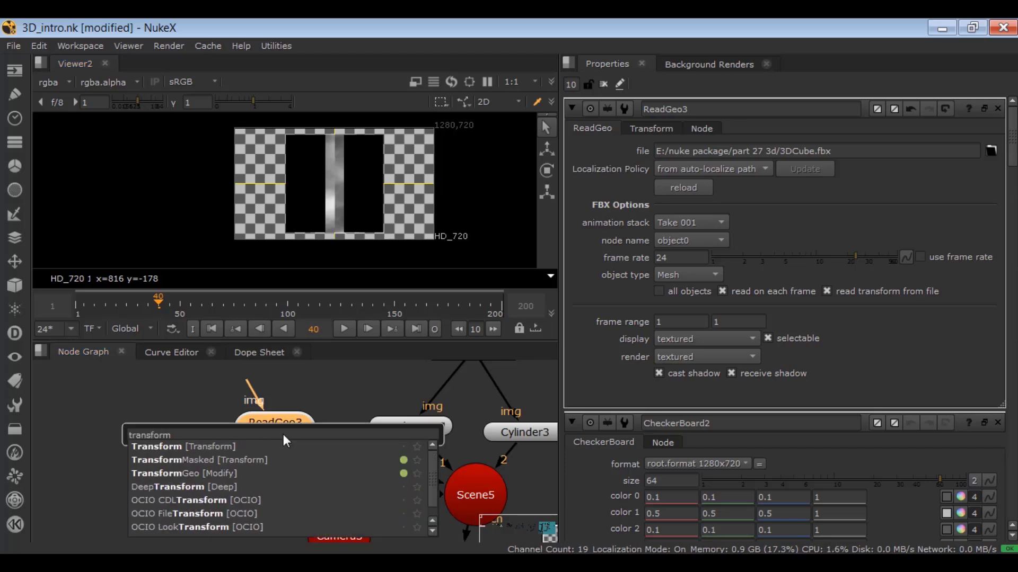
pyautogui.press('Down')
pyautogui.press('Down')
pyautogui.press('Down')
pyautogui.press('Return')
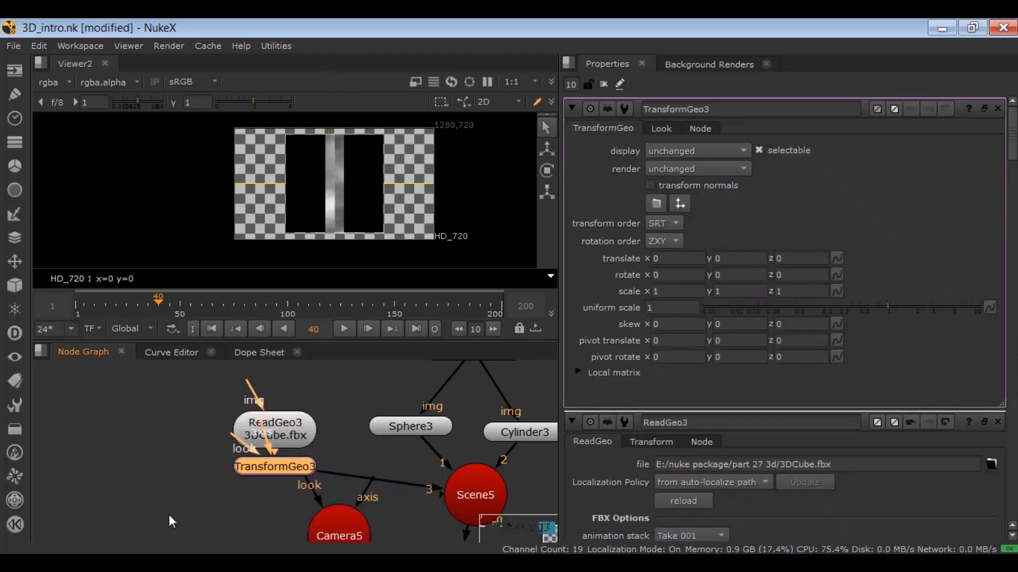
# Move the ReadGeo and TransformGeo nodes up in the node graph, clear of the camera node.
pyautogui.click(305, 433)
pyautogui.moveTo(301, 429); pyautogui.dragTo(302, 407)
pyautogui.moveTo(287, 462)
pyautogui.mouseDown()
pyautogui.moveTo(301, 455)
pyautogui.moveTo(287, 454)
pyautogui.moveTo(288, 443)
pyautogui.mouseUp()
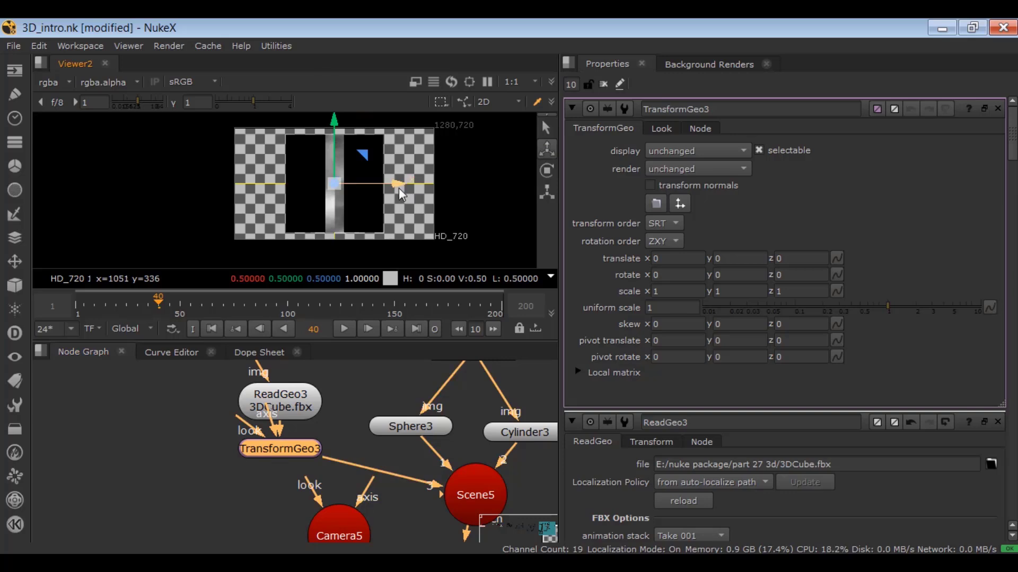
# Shift the cube along X to about 0.655 with the TransformGeo node and set its uniform scale to 0.56.
pyautogui.moveTo(398, 186); pyautogui.dragTo(441, 183)
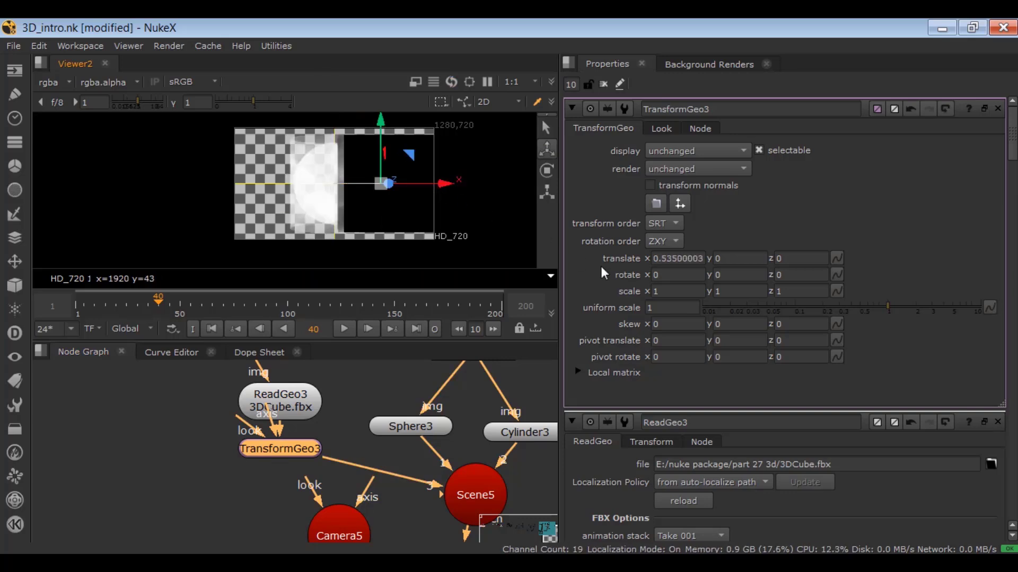
pyautogui.moveTo(867, 313)
pyautogui.mouseDown()
pyautogui.moveTo(841, 308)
pyautogui.moveTo(865, 309)
pyautogui.mouseUp()
pyautogui.moveTo(444, 184); pyautogui.dragTo(452, 192)
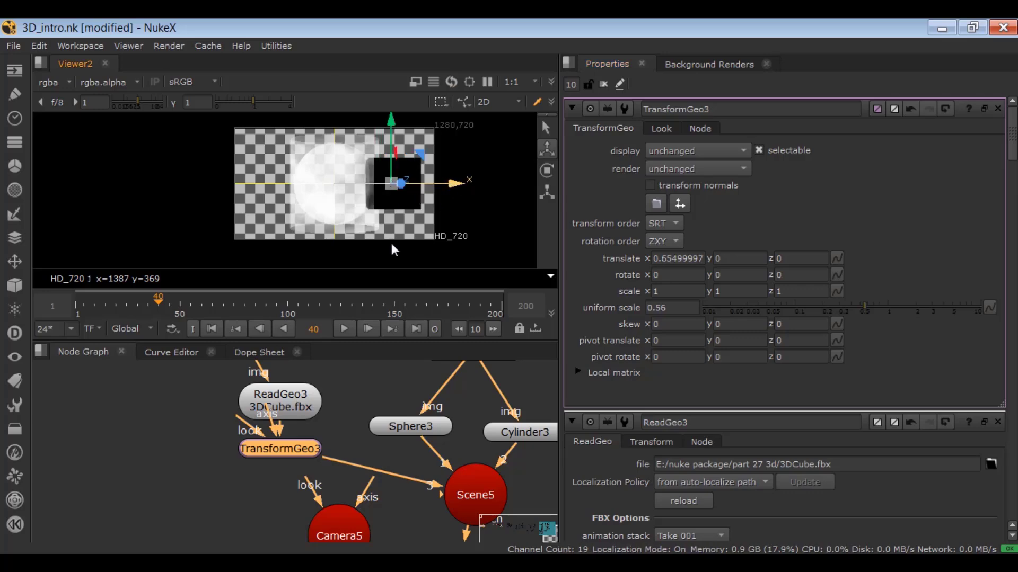
# Connect the ReadGeo node's img input to the Noise node and move the cube along X to about 0.725.
pyautogui.moveTo(205, 381); pyautogui.dragTo(192, 440, button='middle')
pyautogui.moveTo(245, 415); pyautogui.dragTo(454, 409)
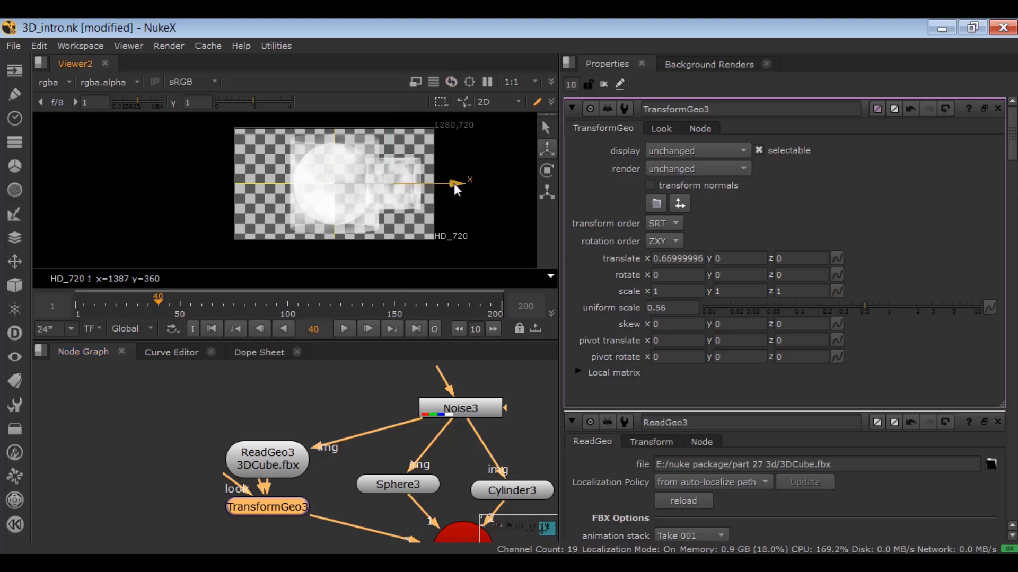
pyautogui.moveTo(455, 183); pyautogui.dragTo(461, 183)
pyautogui.click(343, 376)
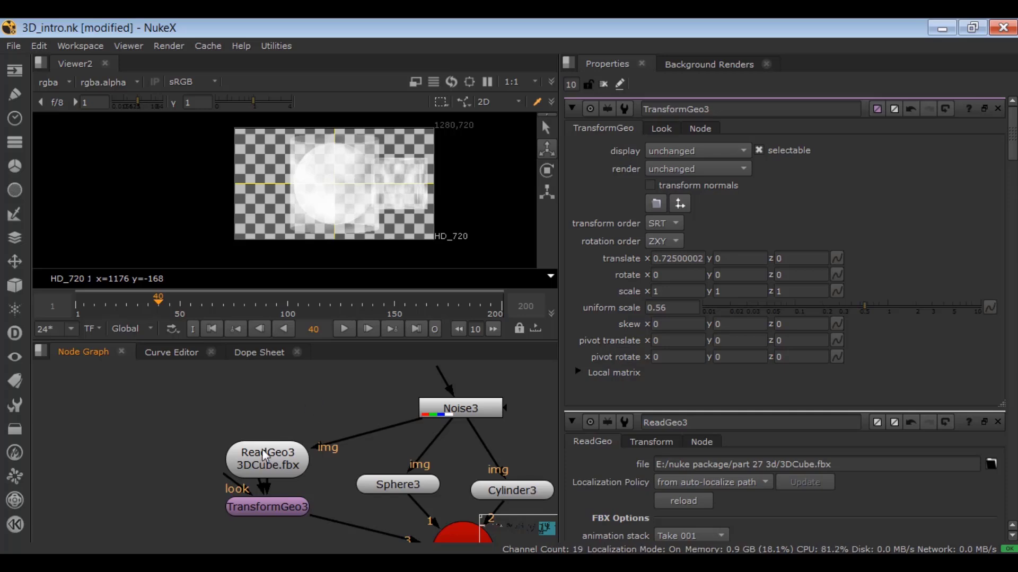
# Lower the viewer gain to 0.4 and open the ReadGeo node's properties beside the TransformGeo settings.
pyautogui.moveTo(243, 465); pyautogui.dragTo(248, 419, button='middle')
pyautogui.scroll(1, 179, 427)
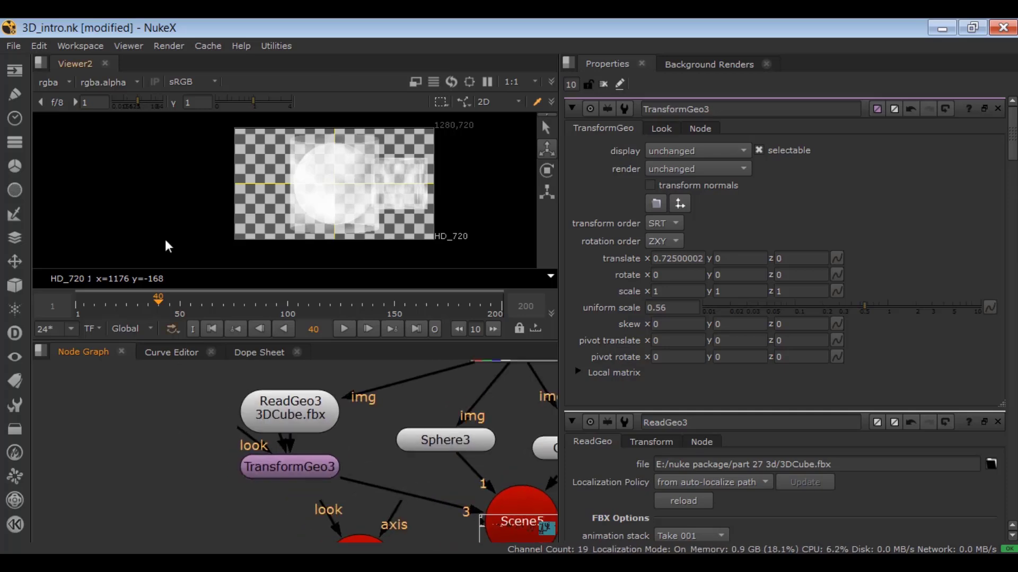
pyautogui.moveTo(132, 108); pyautogui.dragTo(131, 107)
pyautogui.doubleClick(290, 408)
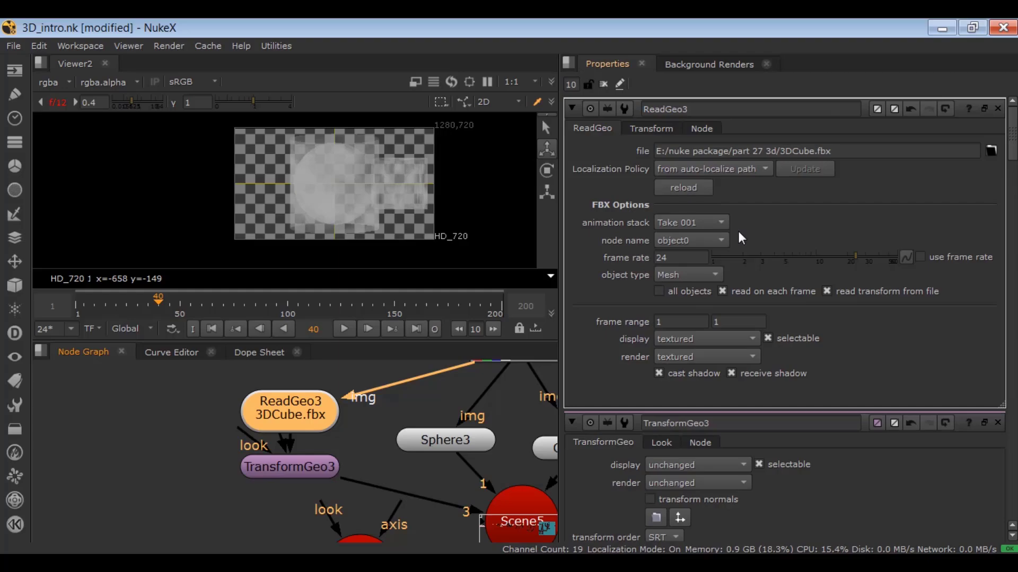
pyautogui.scroll(-5, 739, 237)
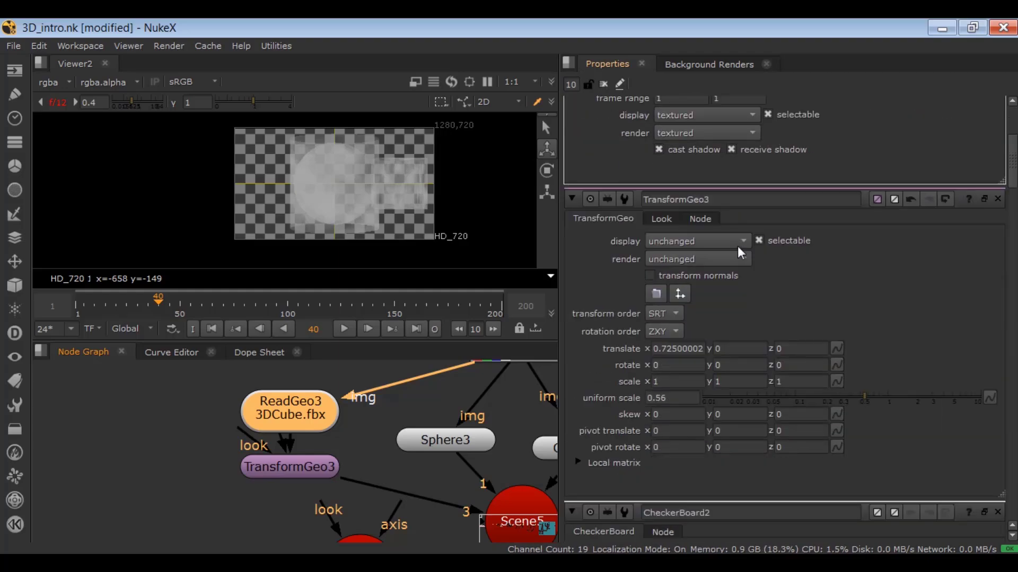